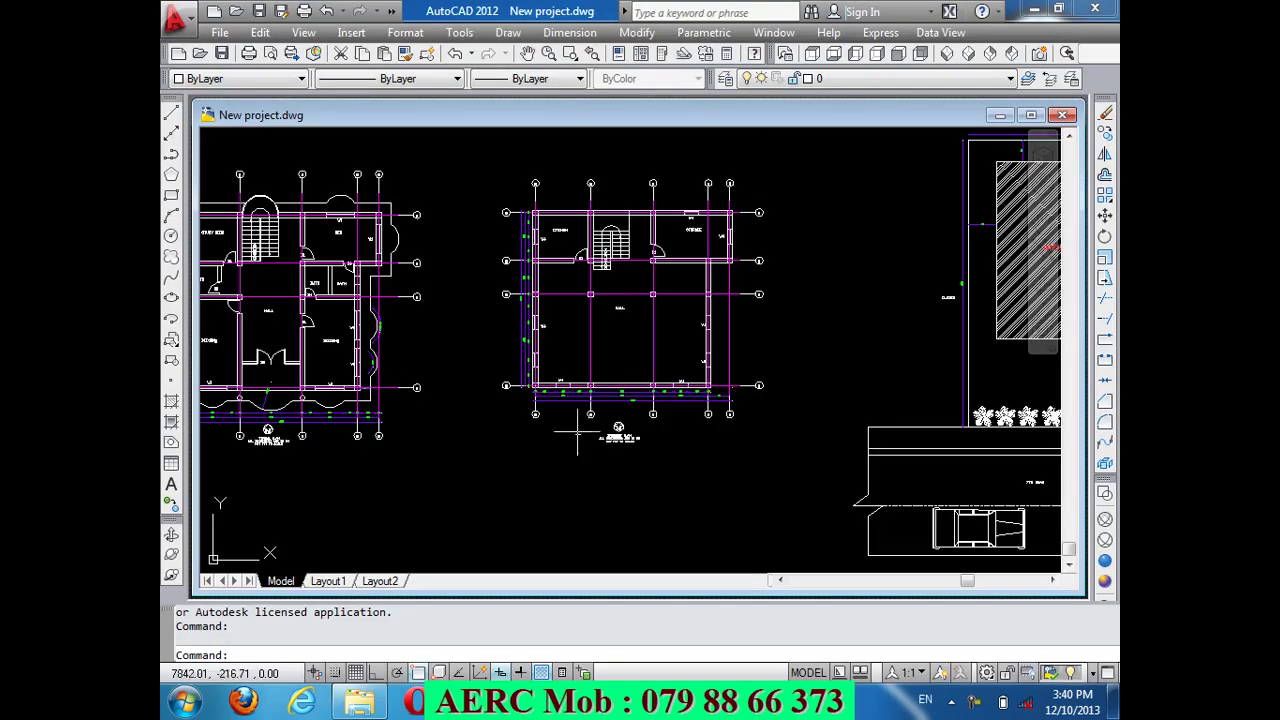
scroll(507, 397, "down", 2)
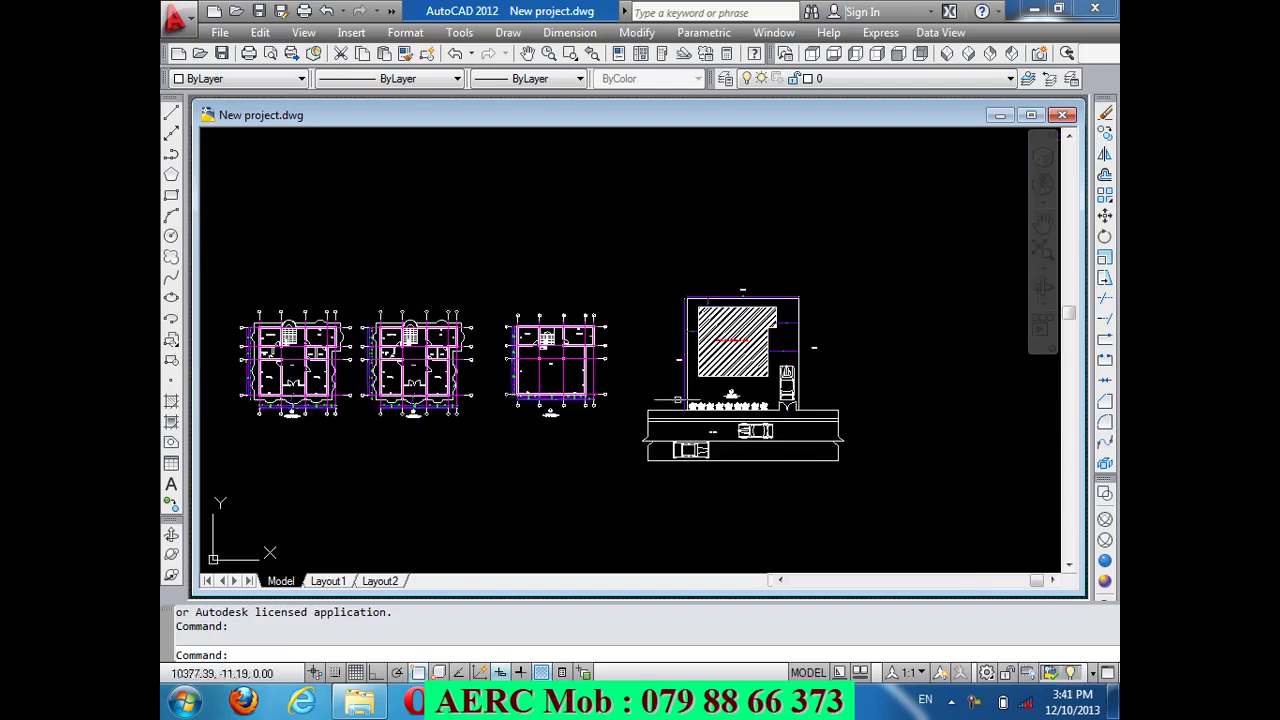
scroll(800, 400, "up", 5)
scroll(800, 400, "down", 2)
scroll(544, 230, "up", 4)
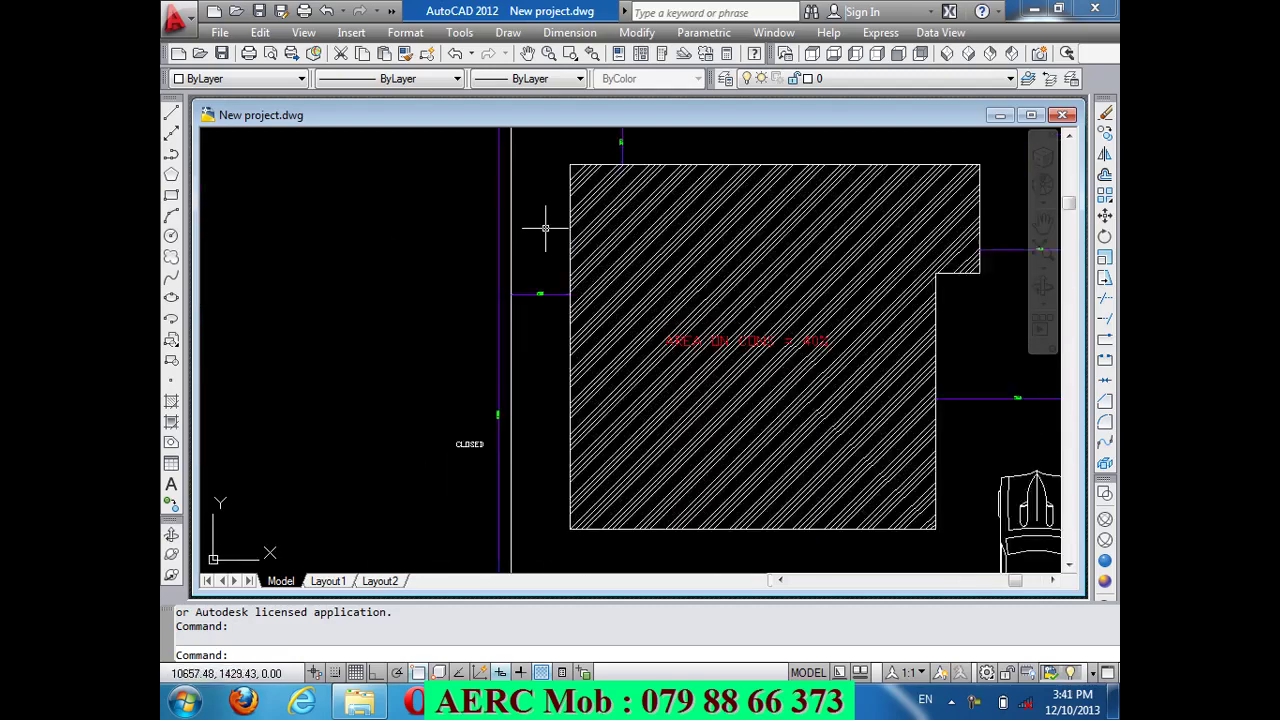
scroll(543, 223, "up", 2)
scroll(482, 268, "down", 1)
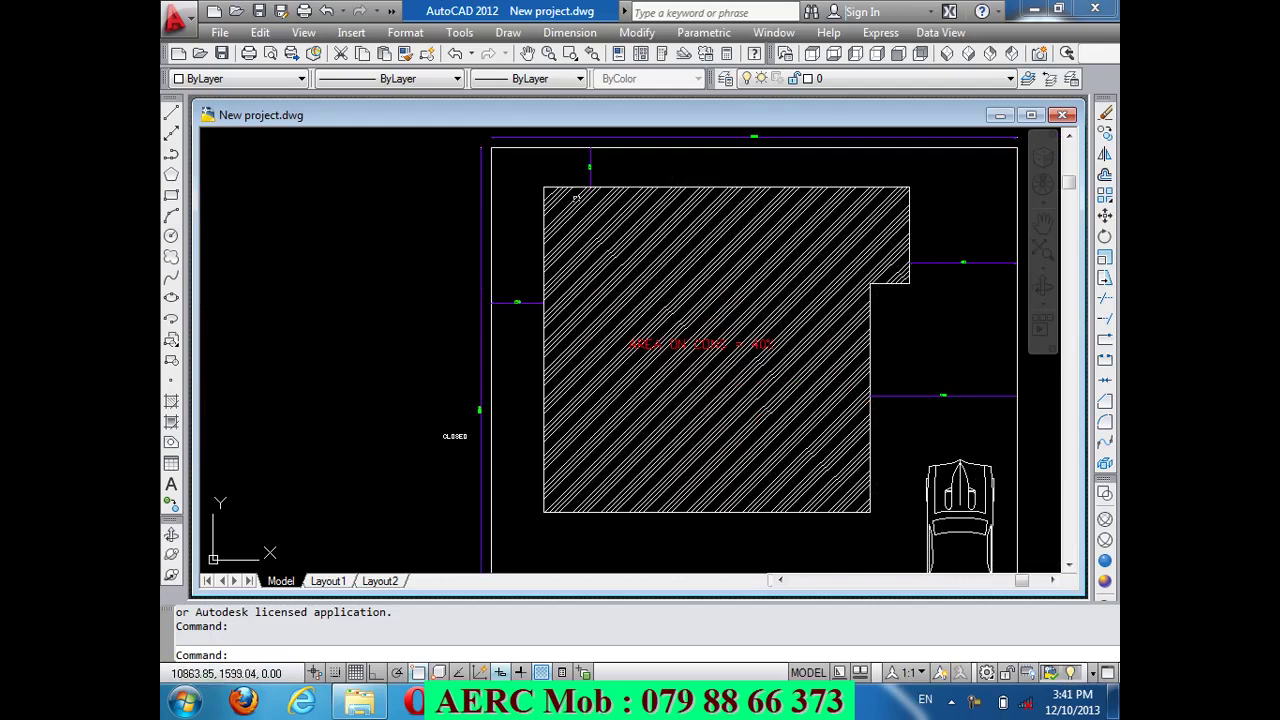
scroll(577, 175, "down", 1)
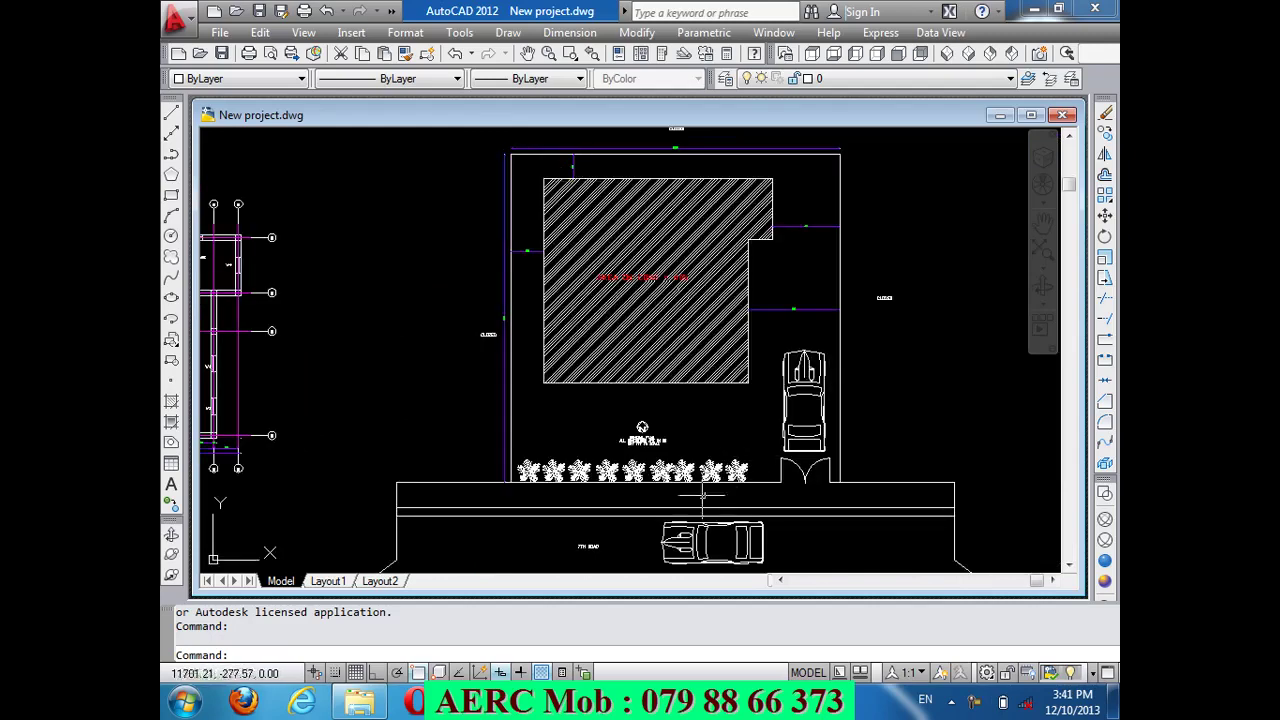
scroll(642, 430, "down", 2)
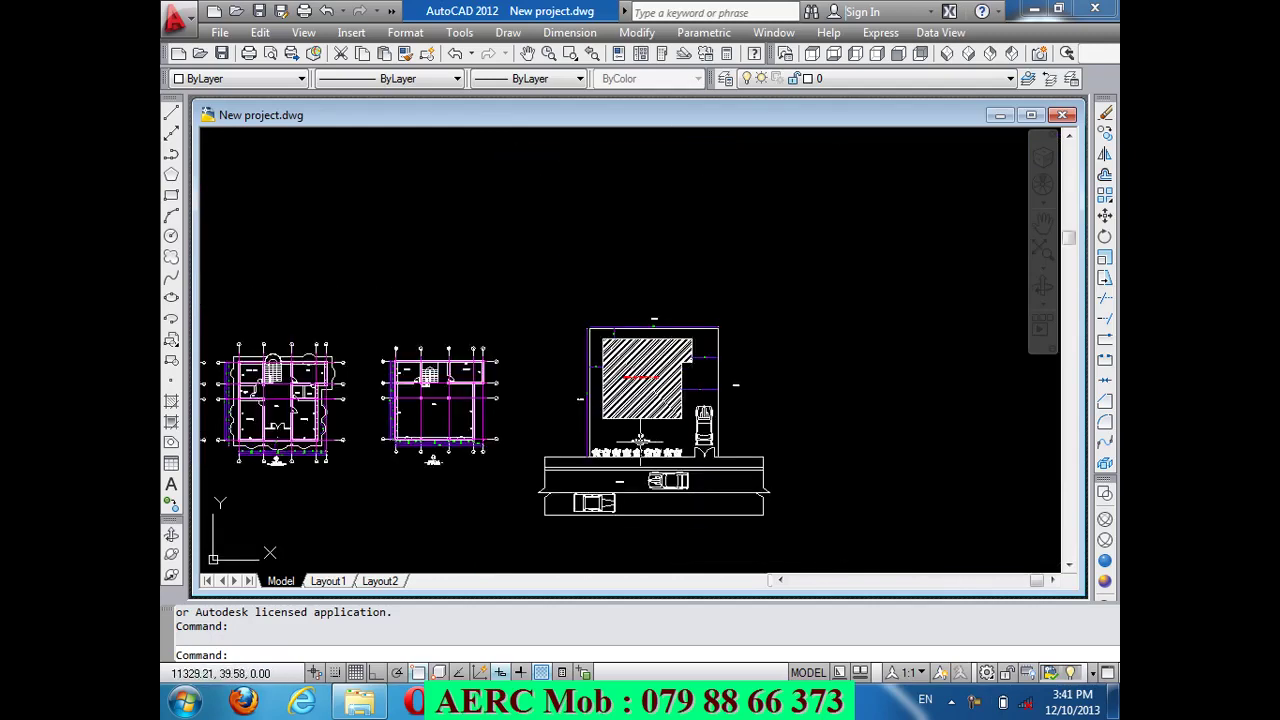
scroll(627, 521, "up", 1)
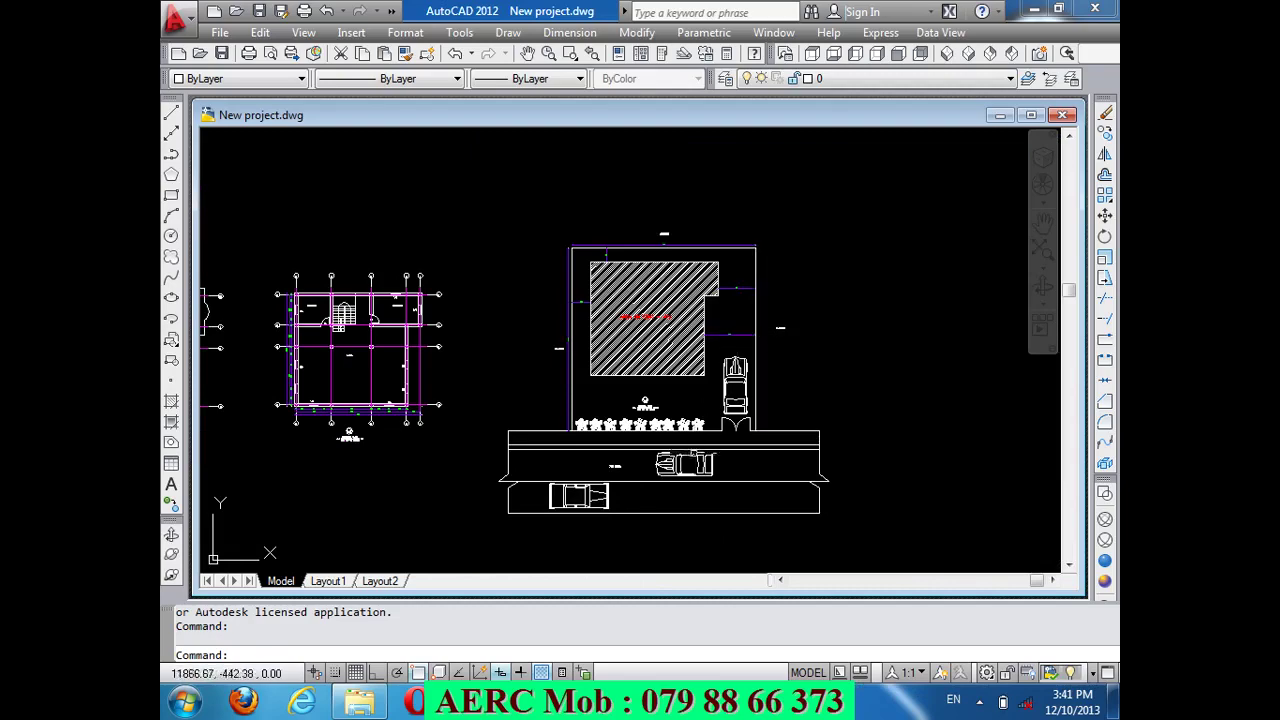
scroll(655, 400, "up", 5)
scroll(655, 400, "up", 3)
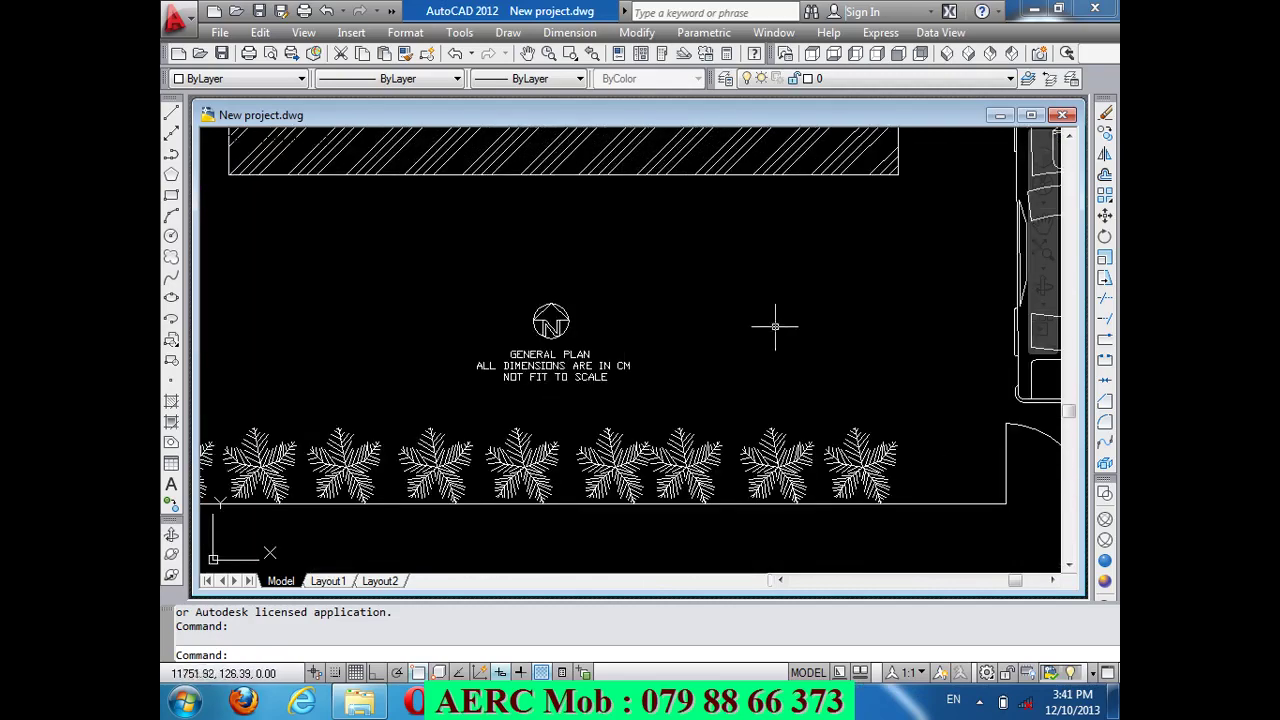
scroll(803, 309, "down", 2)
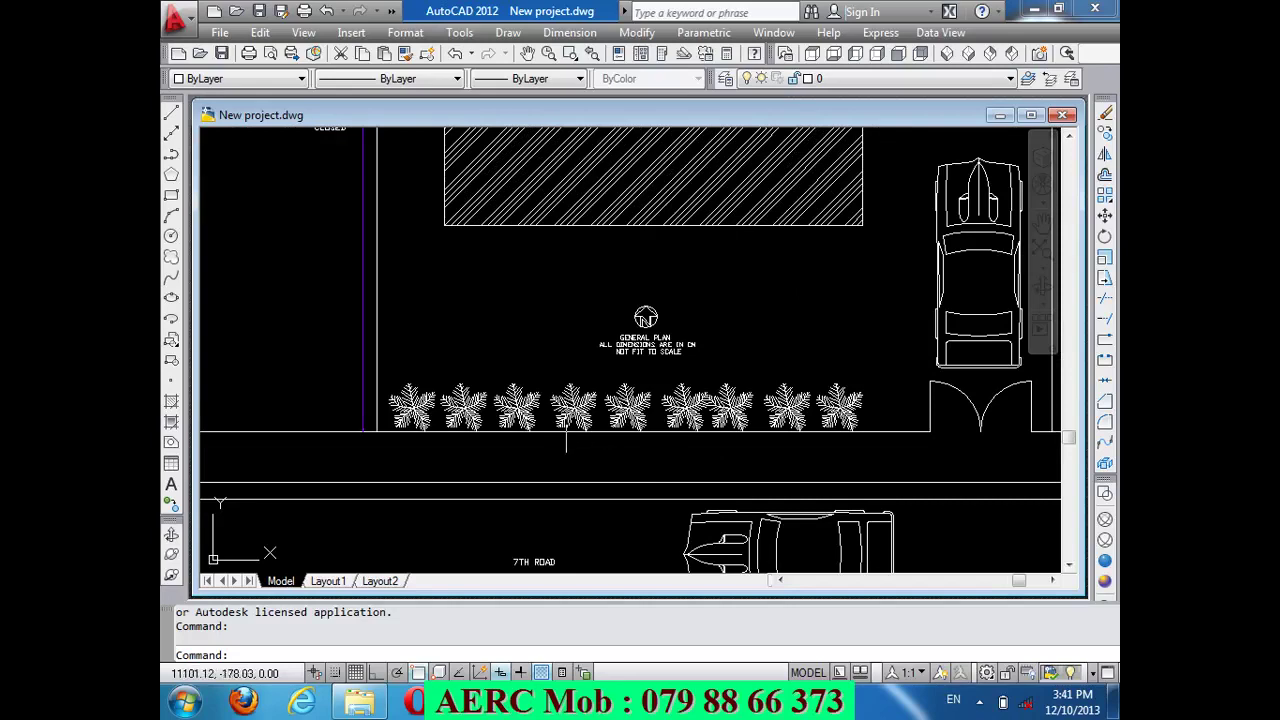
scroll(566, 437, "down", 3)
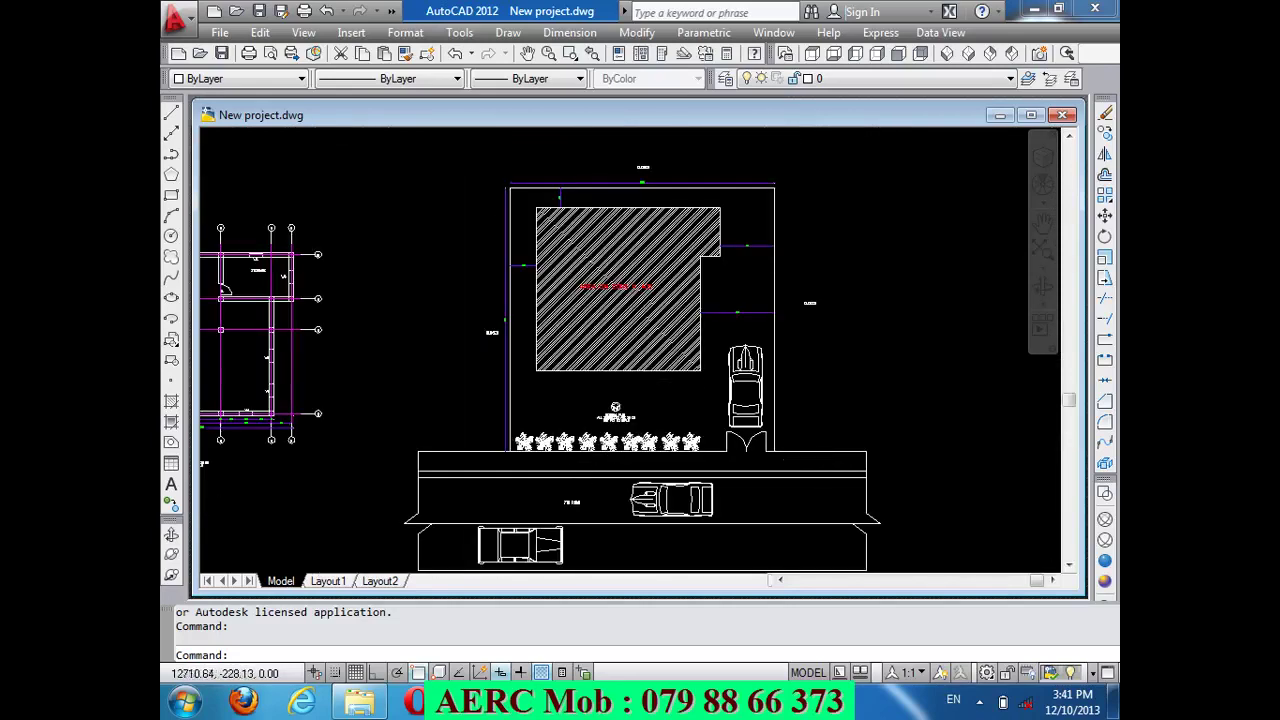
scroll(680, 390, "up", 3)
scroll(720, 405, "down", 4)
scroll(740, 418, "down", 2)
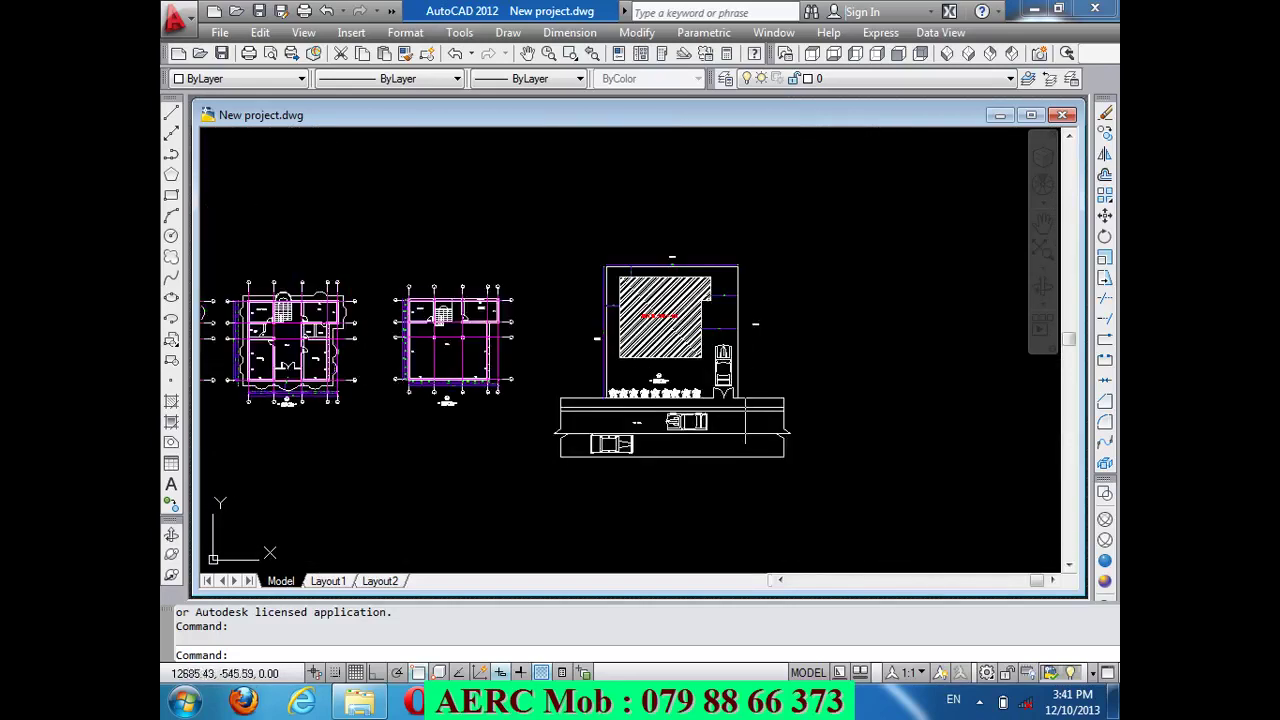
scroll(745, 405, "down", 4)
scroll(752, 400, "up", 2)
scroll(762, 397, "up", 3)
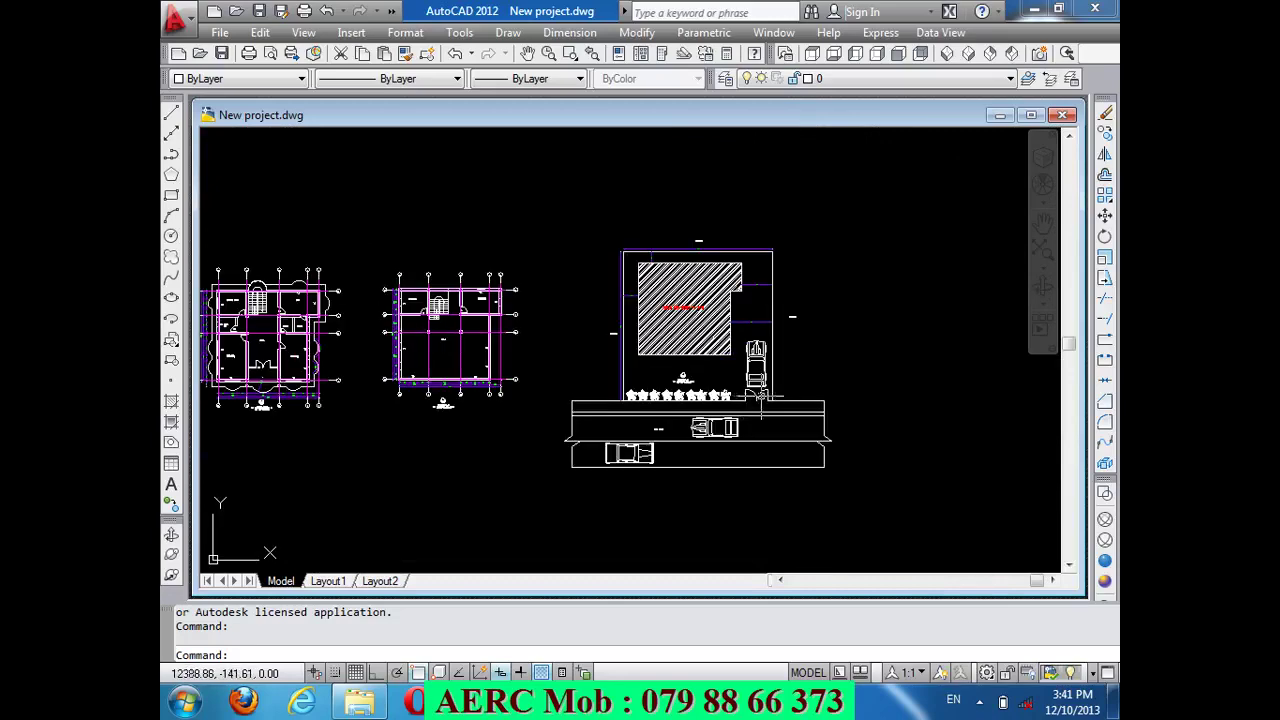
scroll(798, 402, "down", 3)
scroll(762, 404, "down", 1)
scroll(598, 405, "up", 2)
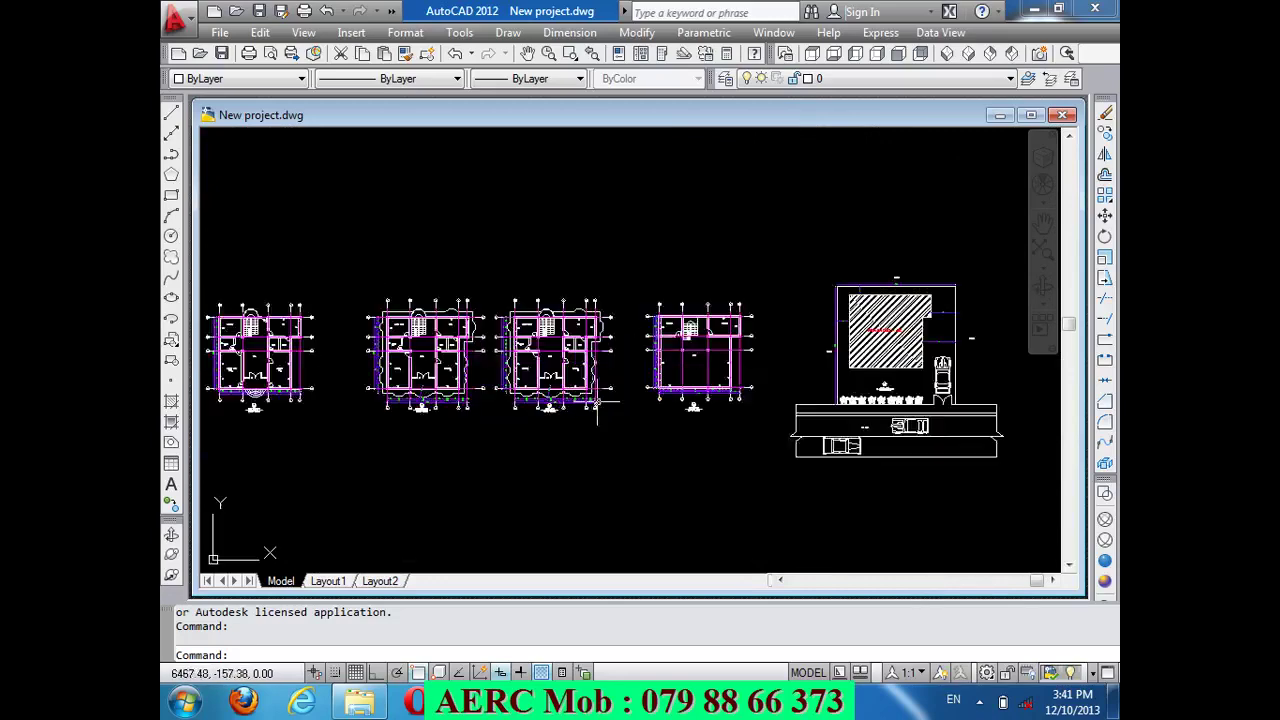
scroll(620, 401, "down", 2)
scroll(309, 303, "up", 1)
scroll(300, 300, "up", 3)
scroll(541, 336, "up", 1)
scroll(541, 336, "down", 3)
scroll(575, 420, "up", 4)
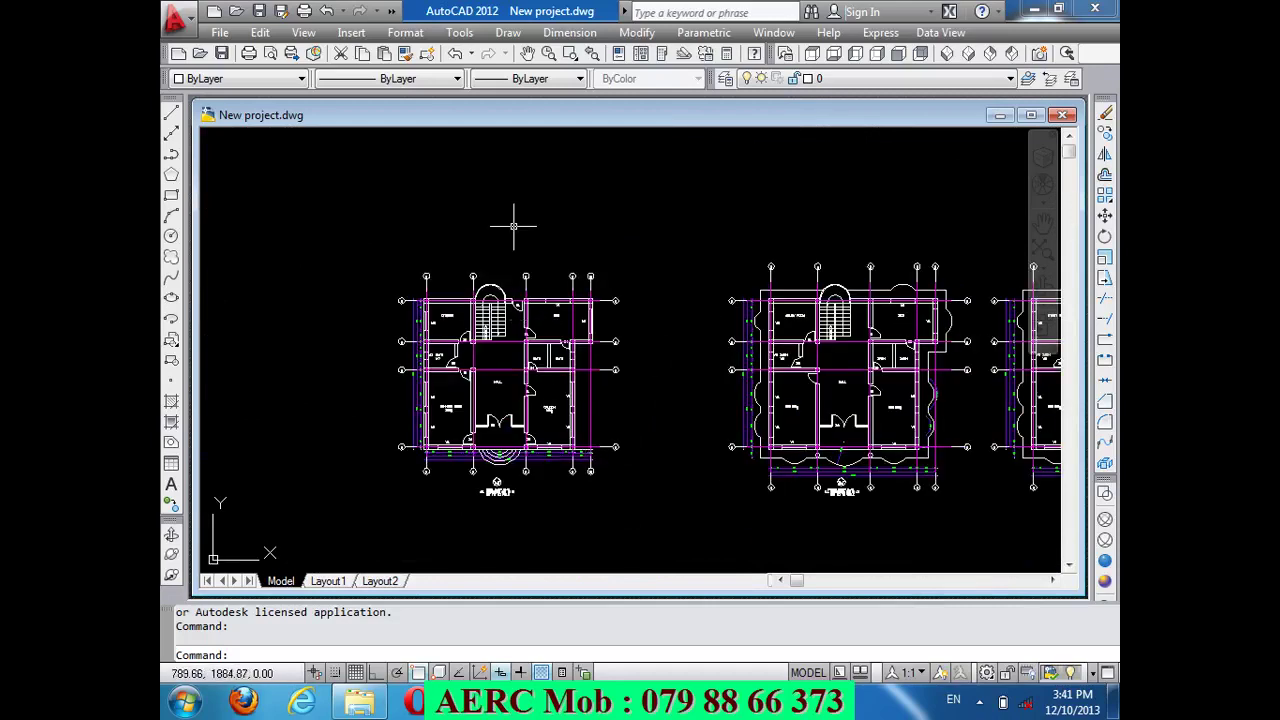
scroll(513, 226, "down", 1)
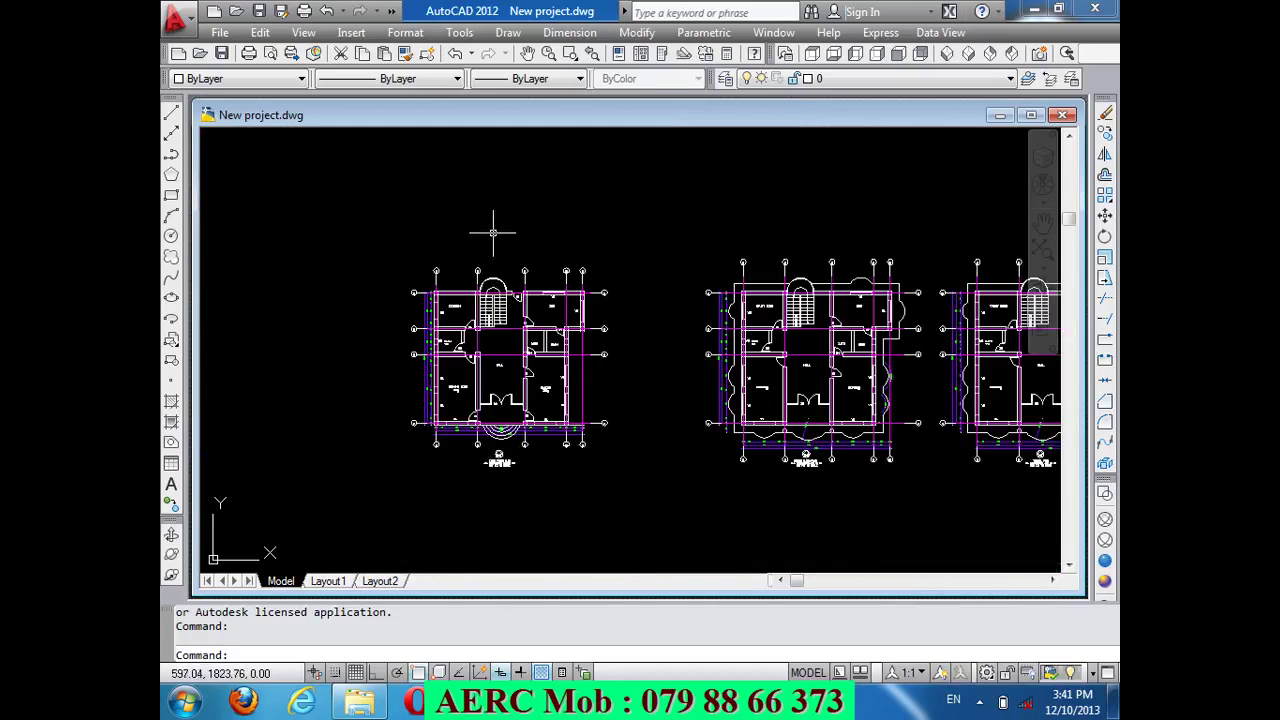
scroll(408, 312, "down", 4)
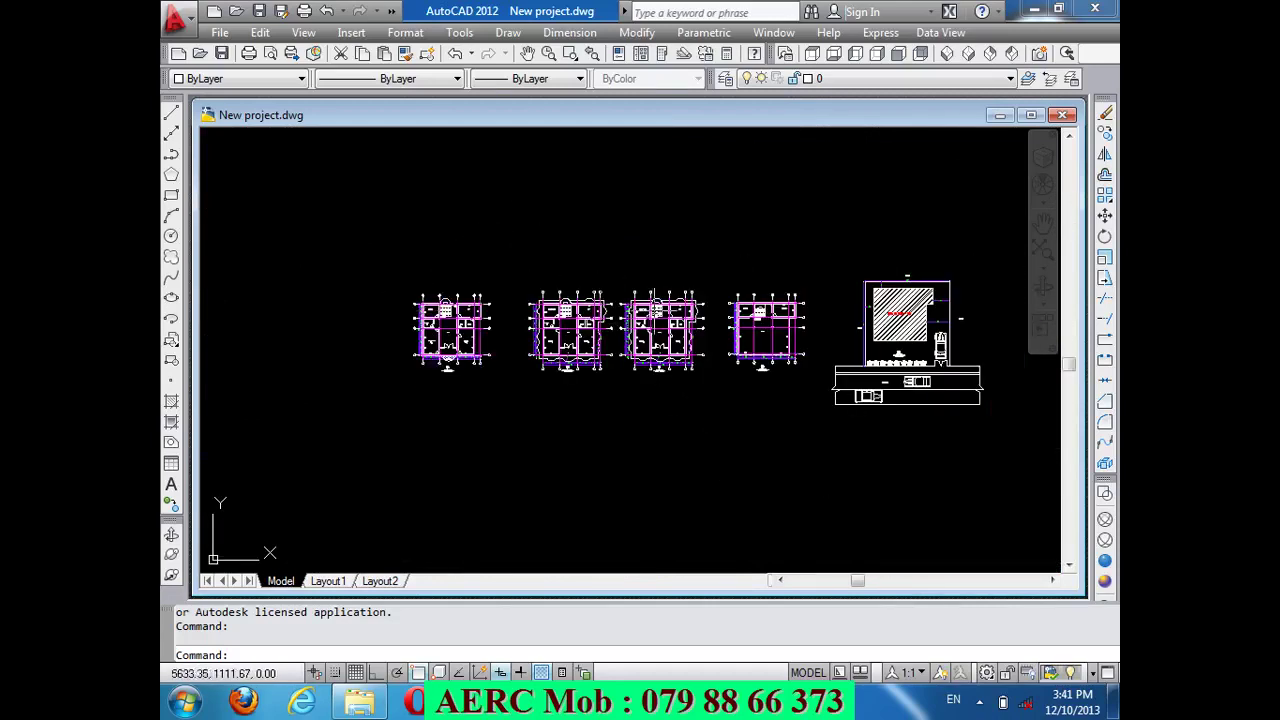
scroll(780, 314, "up", 1)
scroll(765, 315, "up", 1)
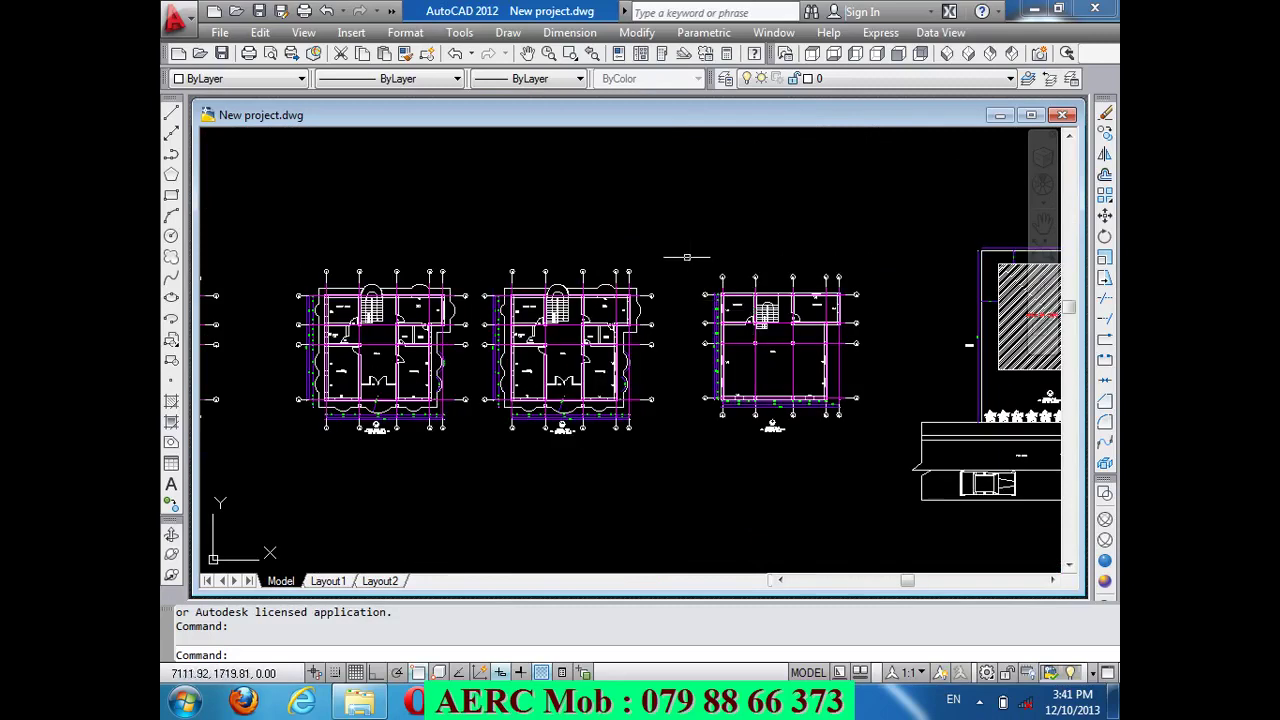
Start a copy and crossing-select the basement floor plan's objects
key("Escape")
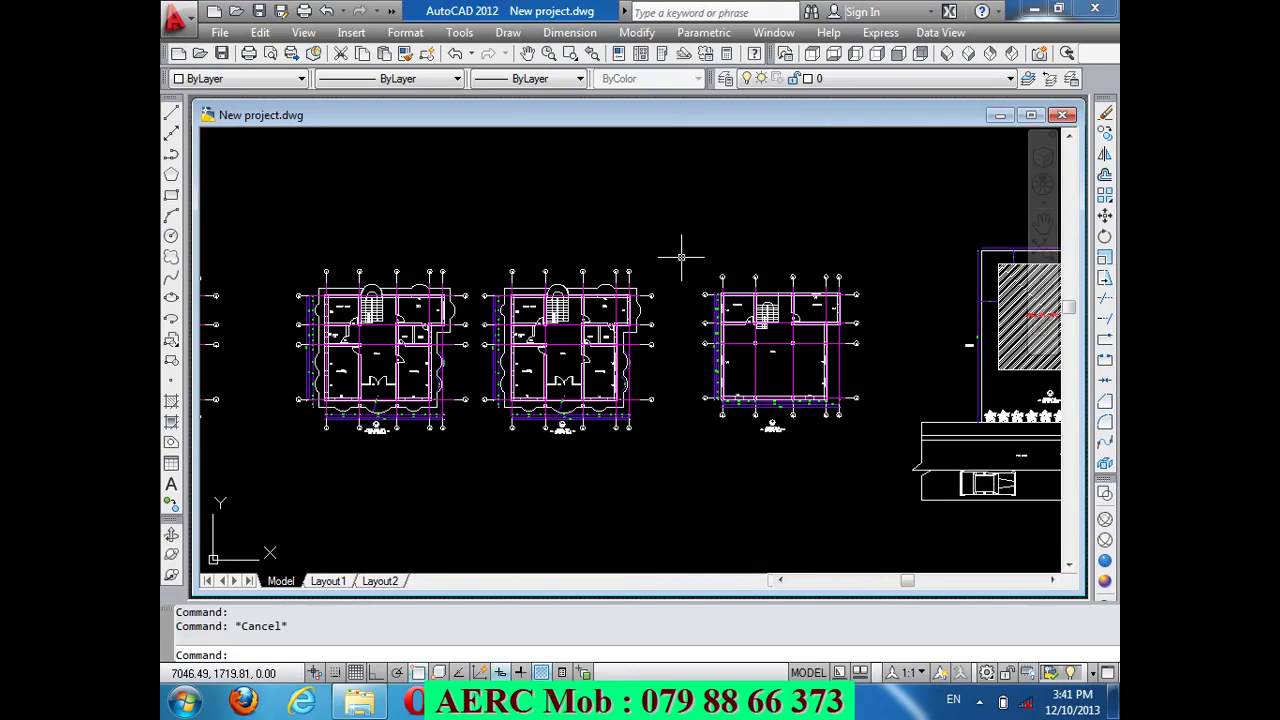
type("c")
key("Return")
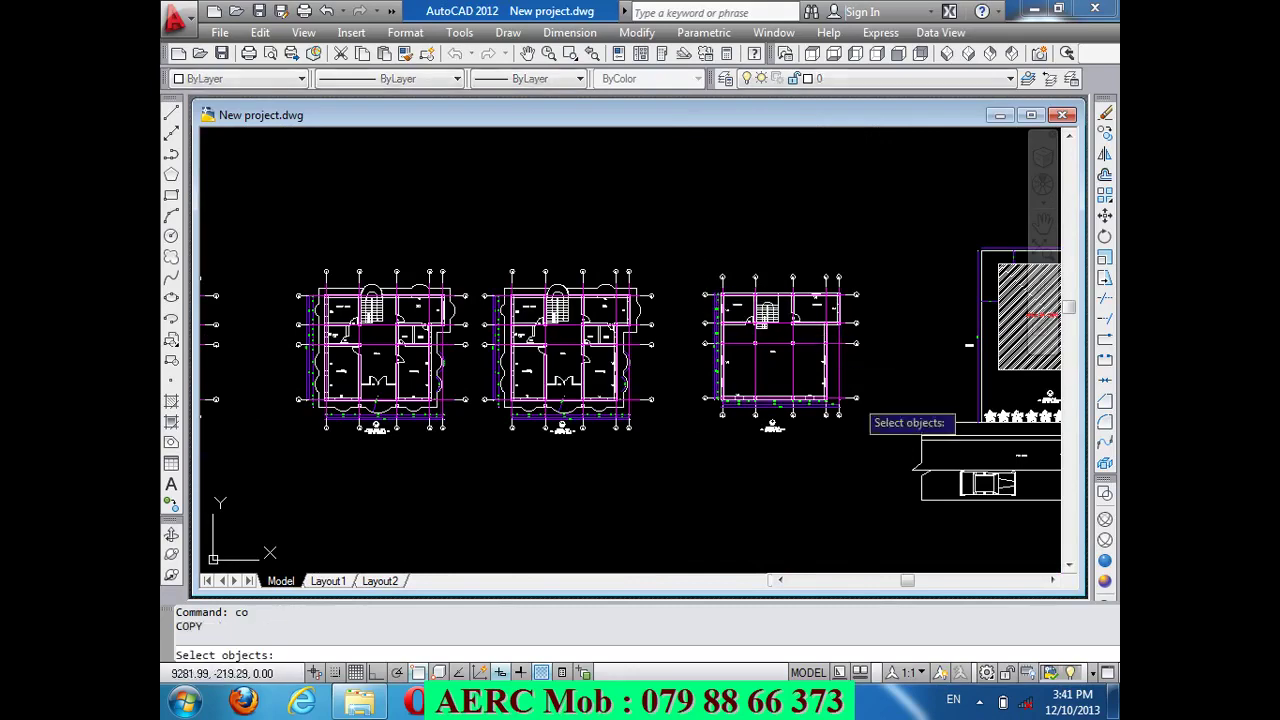
left_click(870, 452)
left_click(706, 235)
scroll(781, 423, "up", 8)
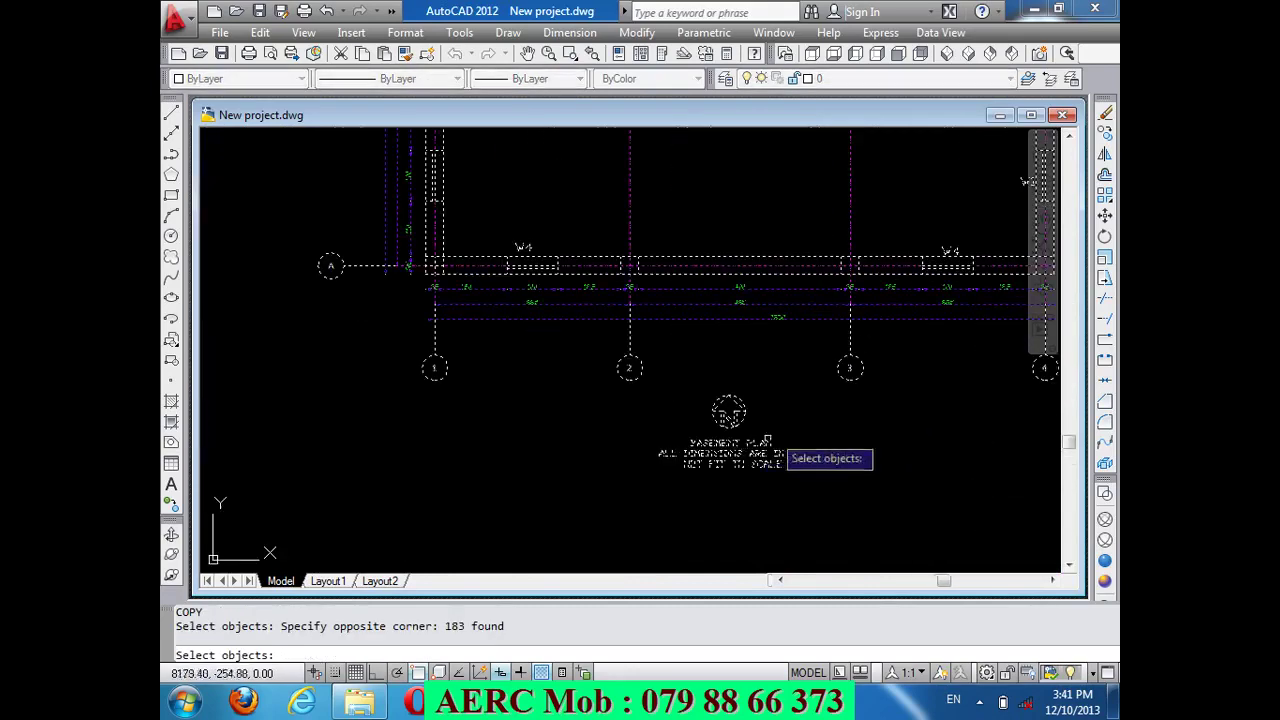
key("Return")
Pick a base point and place the copied basement plan above the existing plans
left_click(433, 368)
scroll(433, 372, "down", 6)
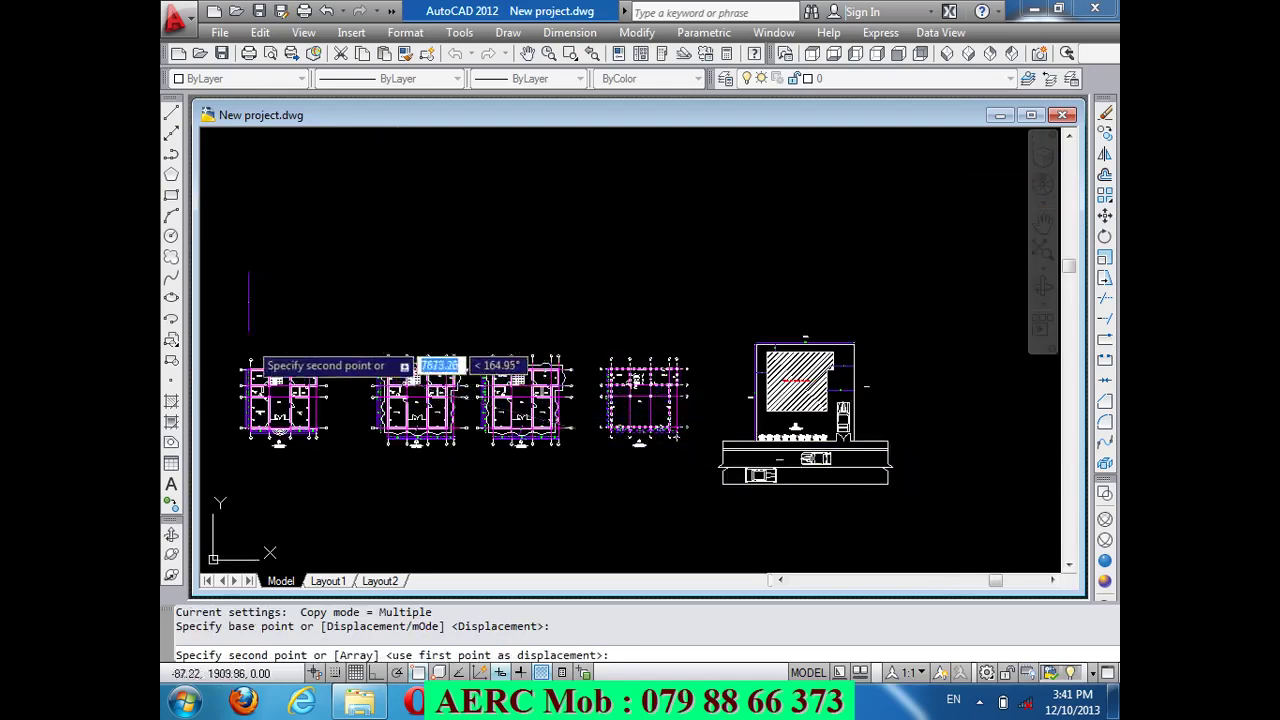
scroll(443, 280, "down", 3)
scroll(354, 318, "up", 5)
scroll(420, 335, "up", 2)
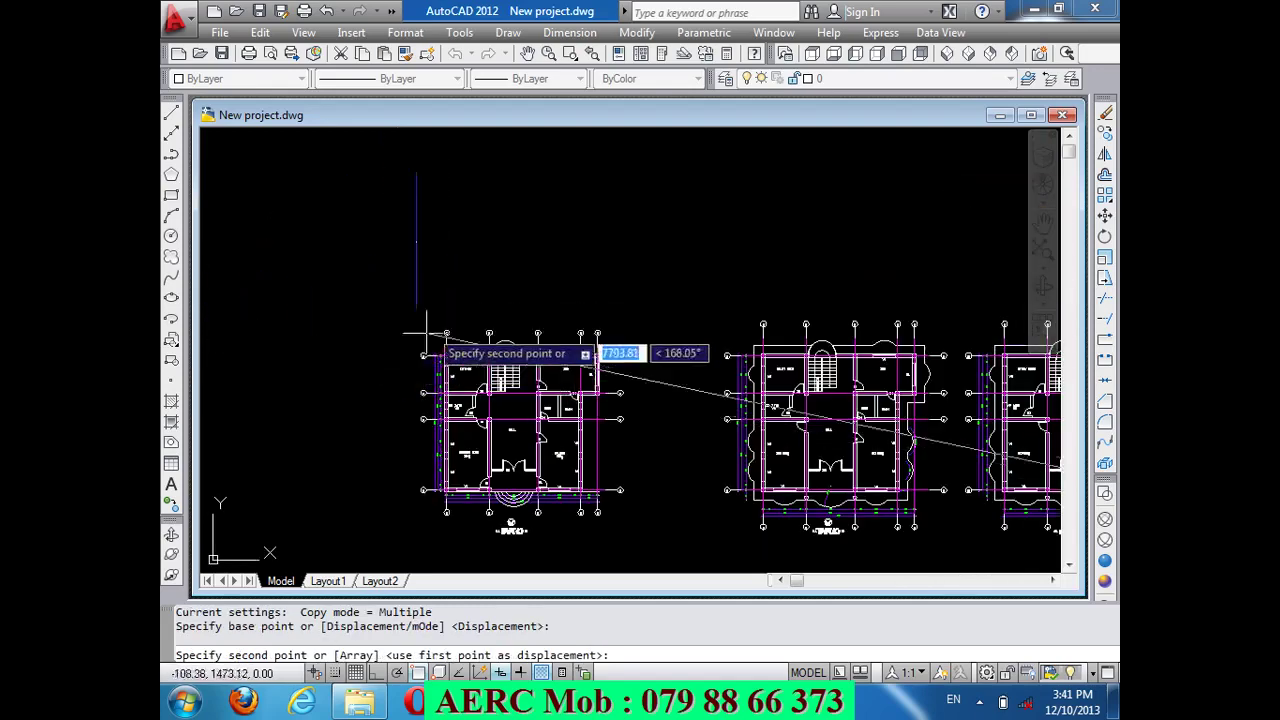
scroll(445, 320, "up", 6)
left_click(447, 326)
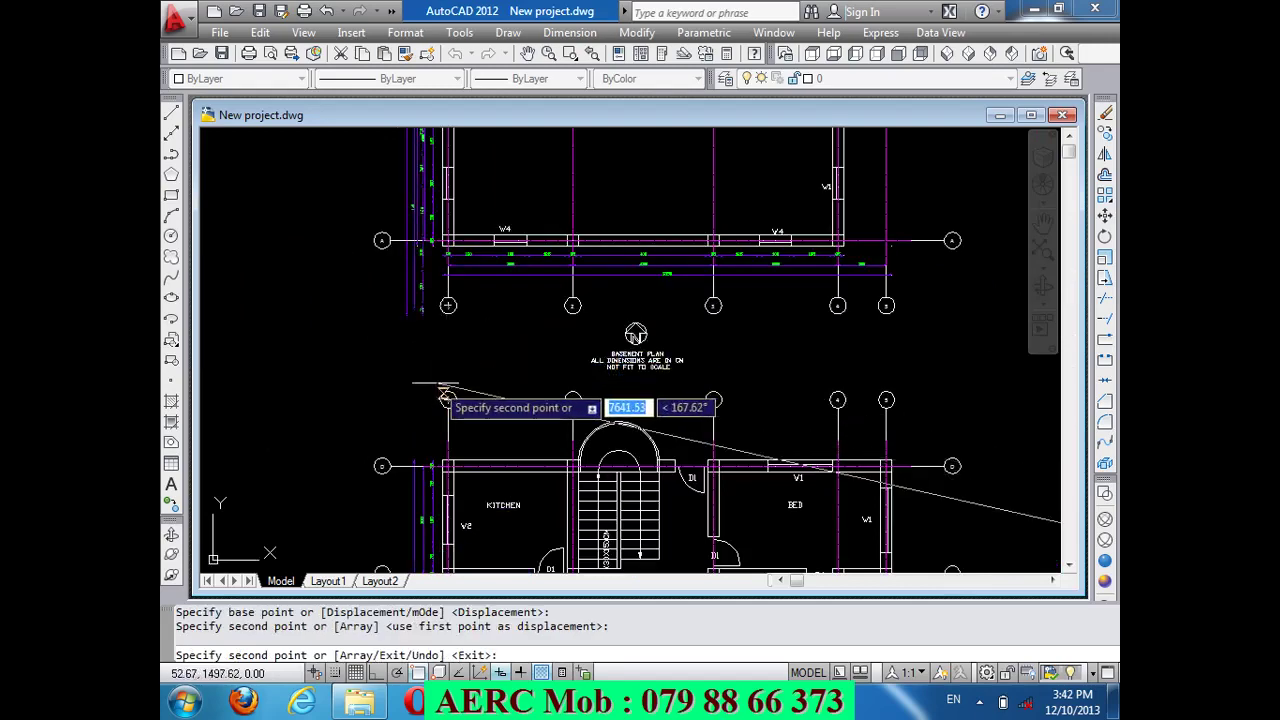
key("Return")
scroll(586, 425, "down", 3)
scroll(586, 425, "down", 2)
Start a move and window-select the copied floor plan
scroll(586, 410, "up", 5)
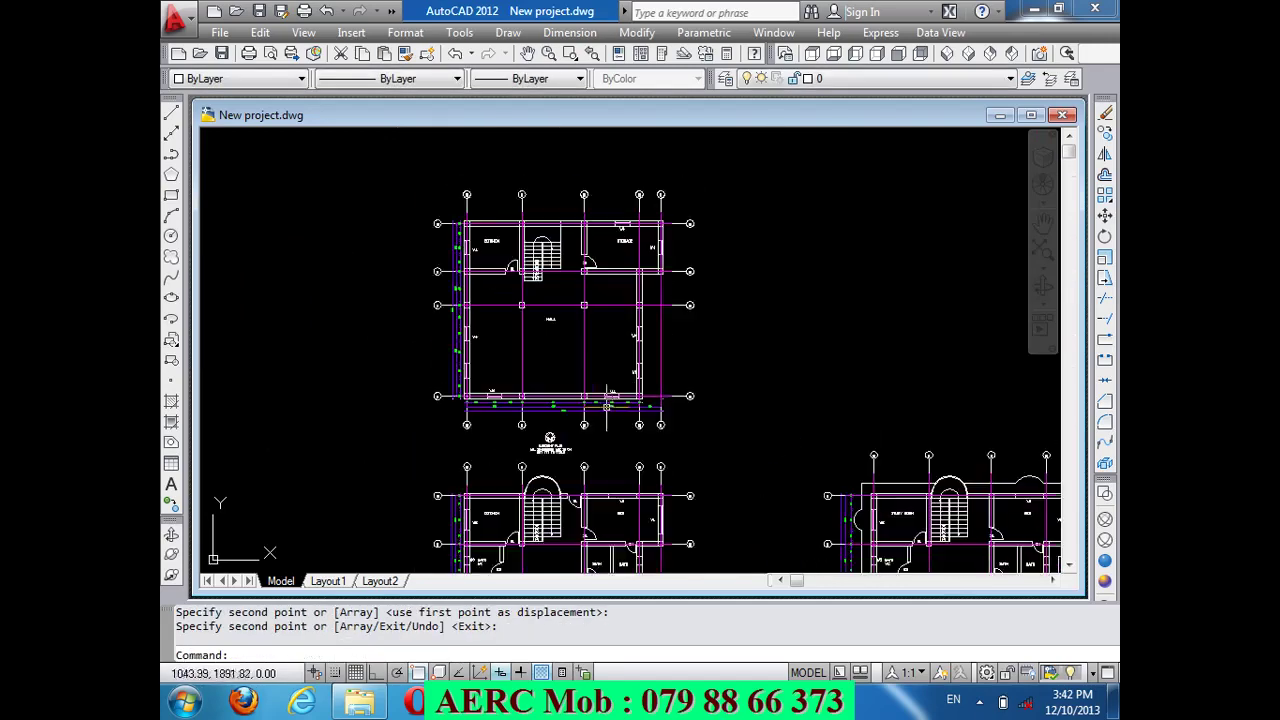
scroll(588, 292, "up", 2)
scroll(586, 292, "down", 2)
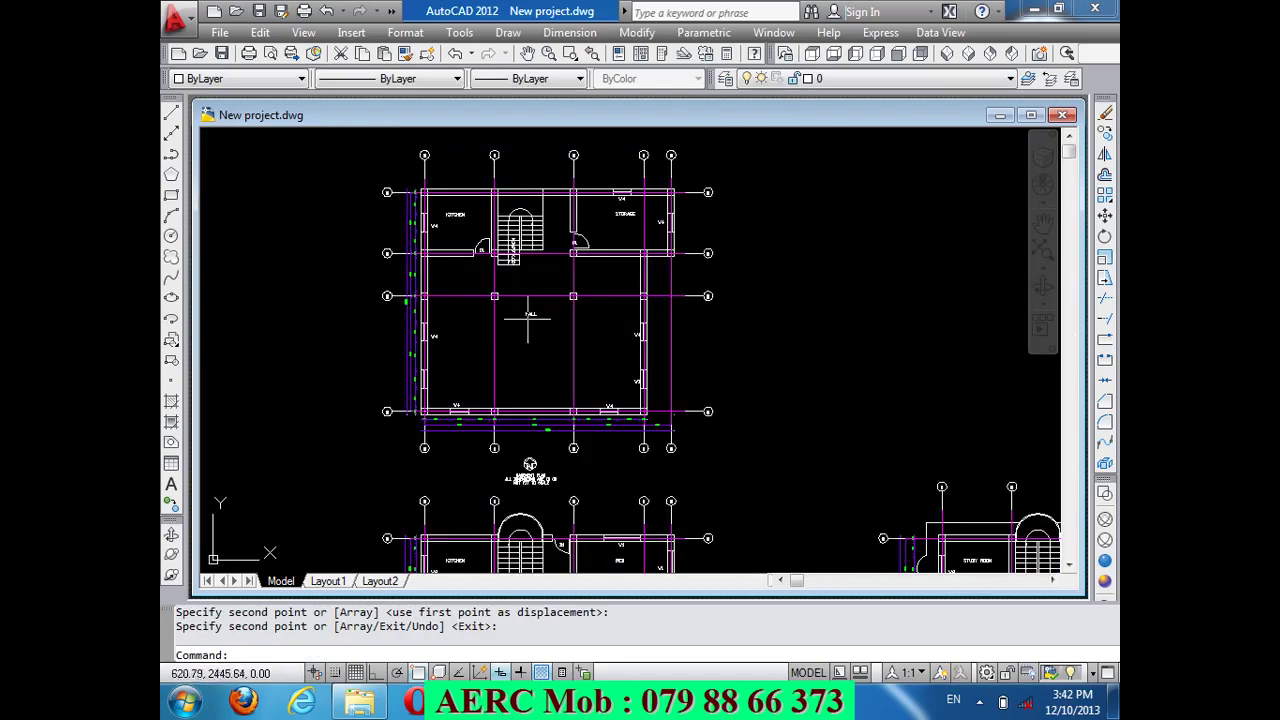
scroll(528, 316, "down", 3)
scroll(623, 320, "down", 1)
scroll(628, 312, "up", 2)
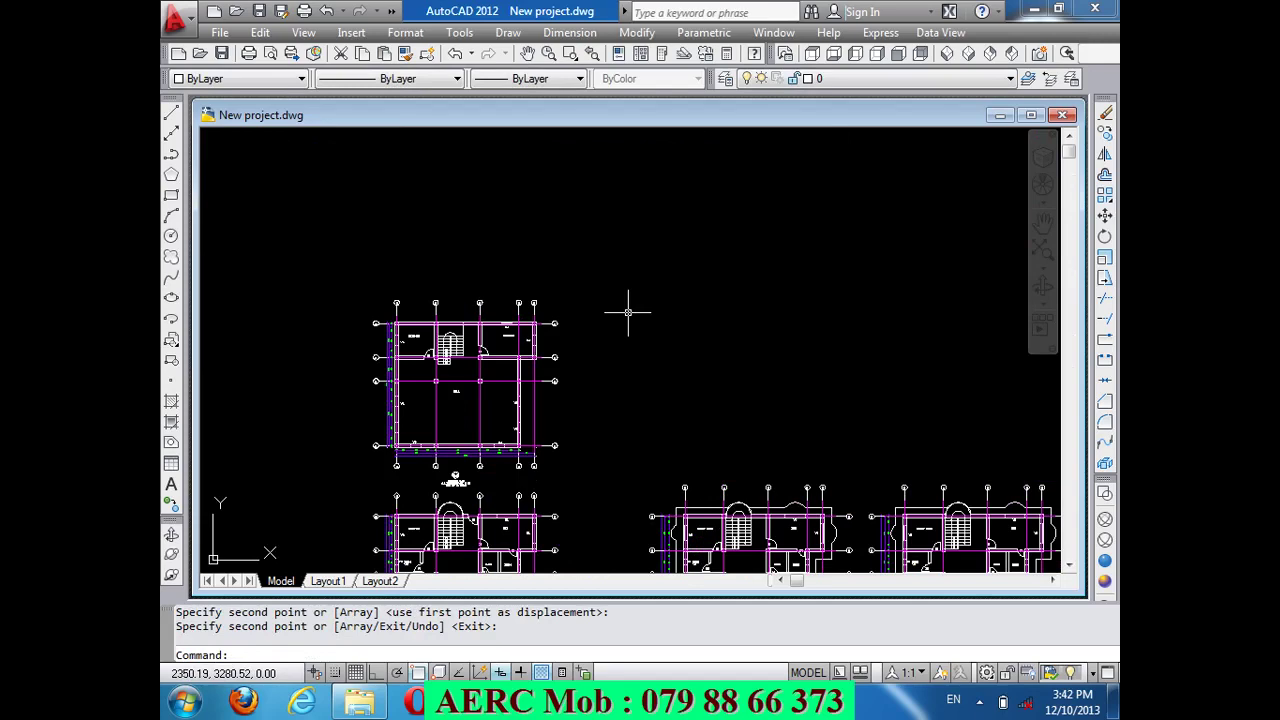
type("m")
key("Return")
left_click(585, 468)
left_click(399, 248)
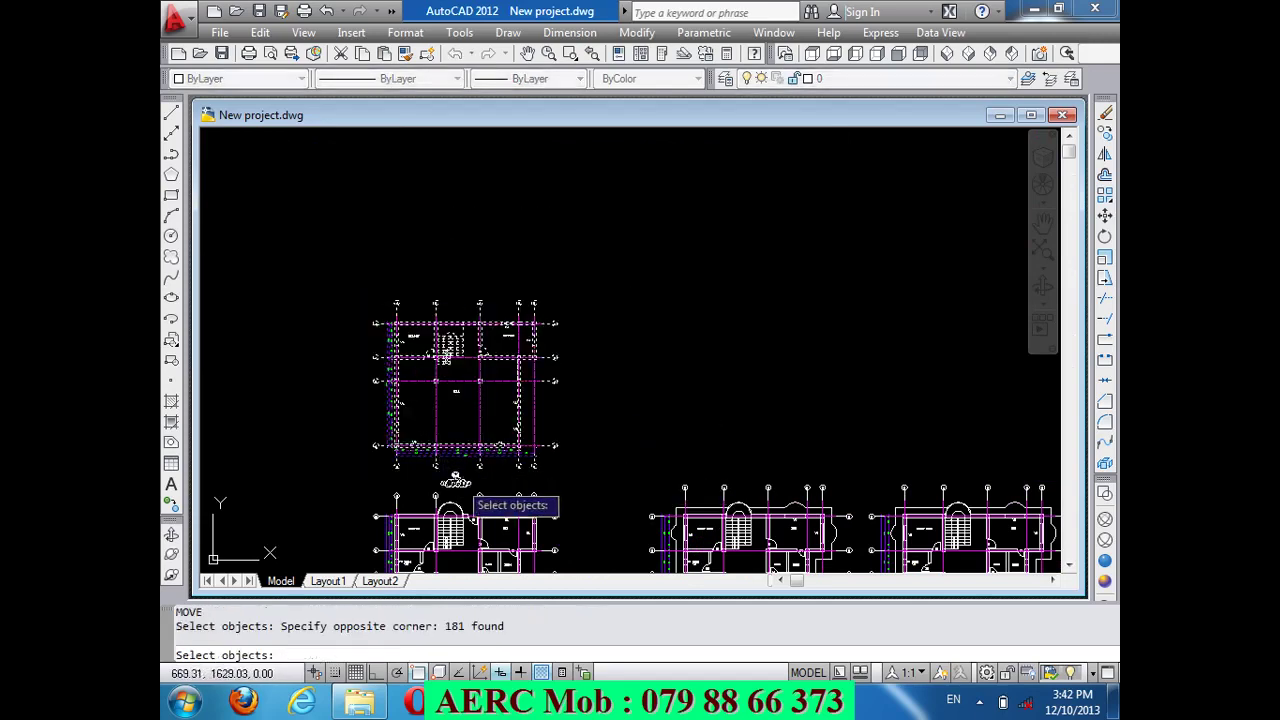
Add the title below, move the plan up-right, then undo the misplaced move
left_click(455, 484)
left_click(455, 484)
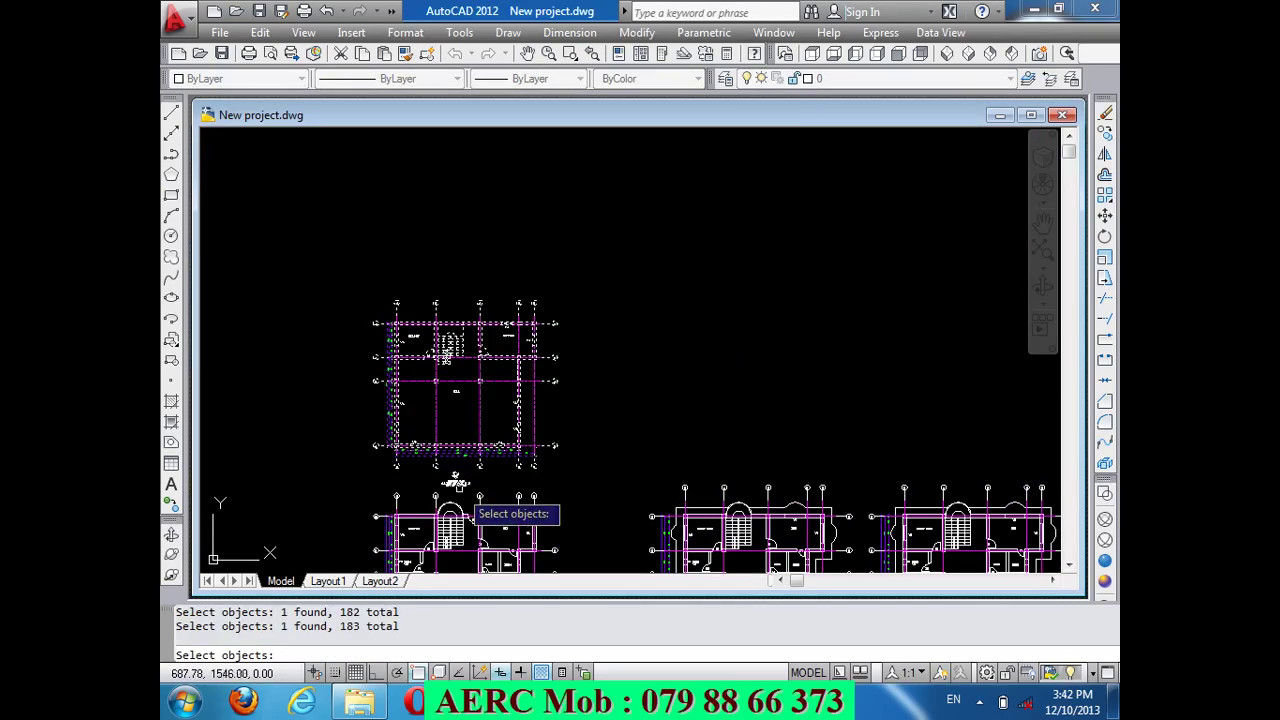
key("Return")
left_click(457, 483)
left_click(473, 440)
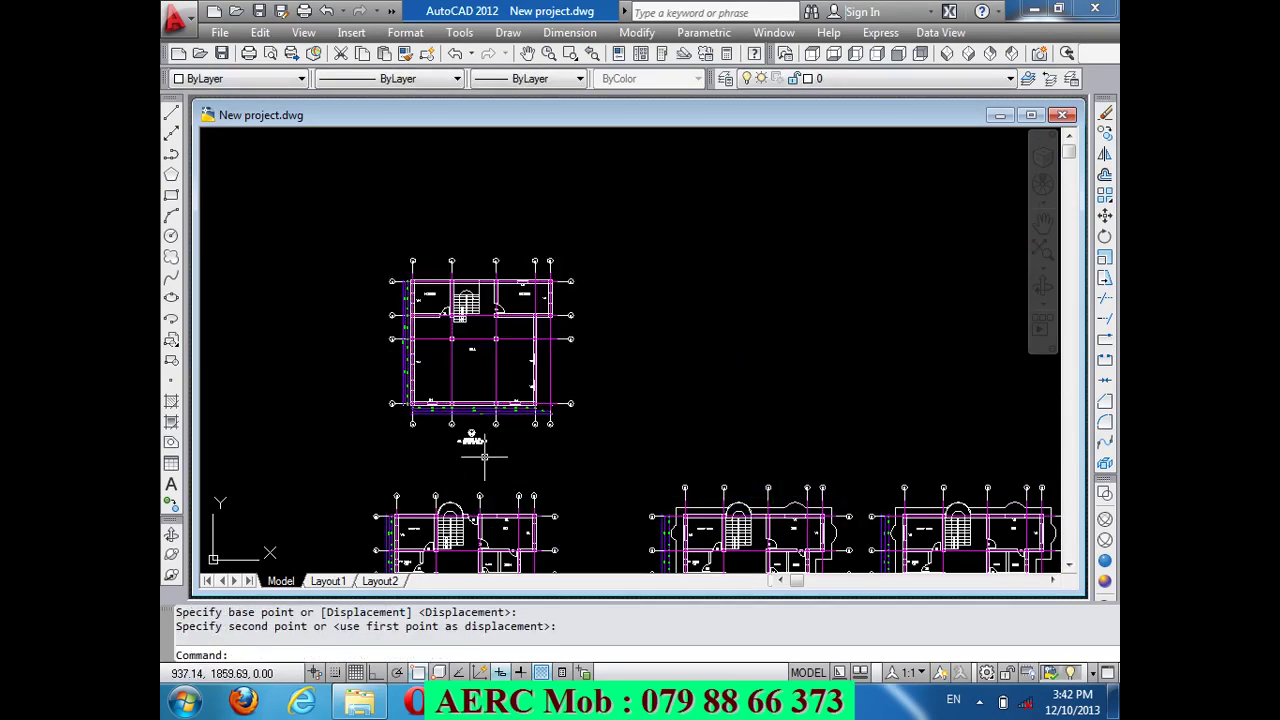
key("ctrl+z")
Move the copied plan and its title 775 units straight up with Ortho on
type("m")
key("Return")
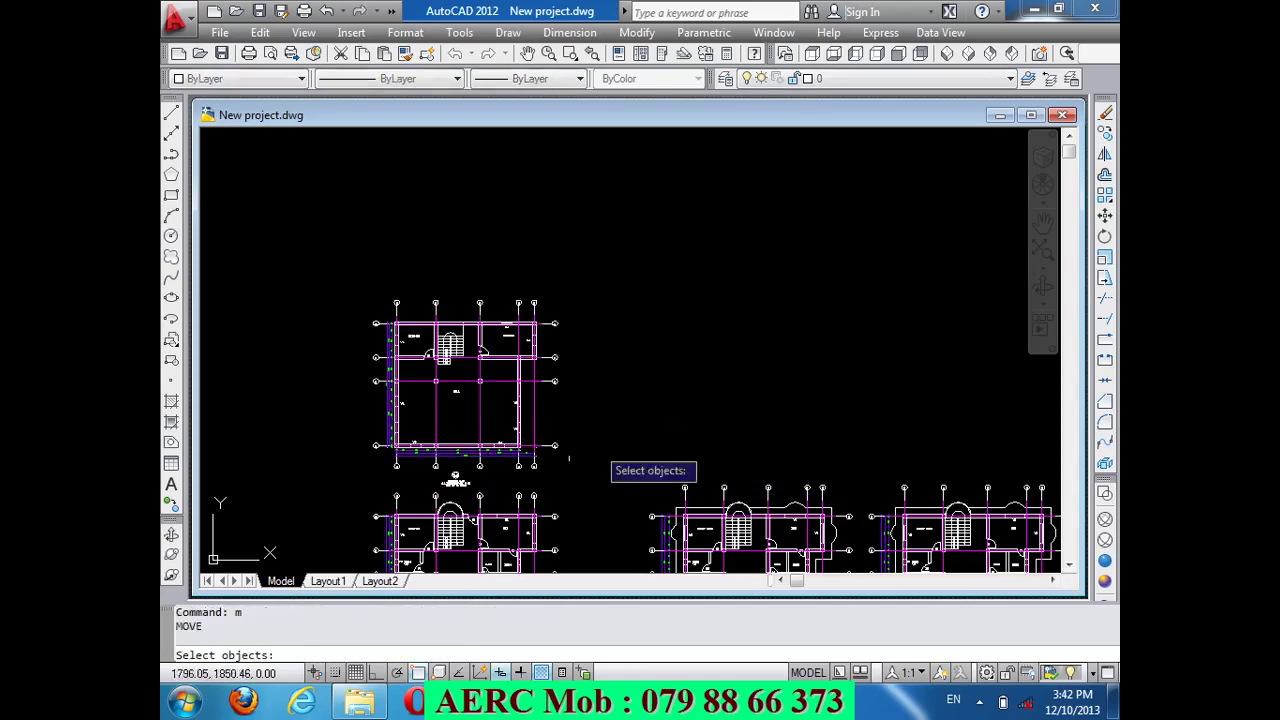
left_click(478, 498)
left_click(432, 476)
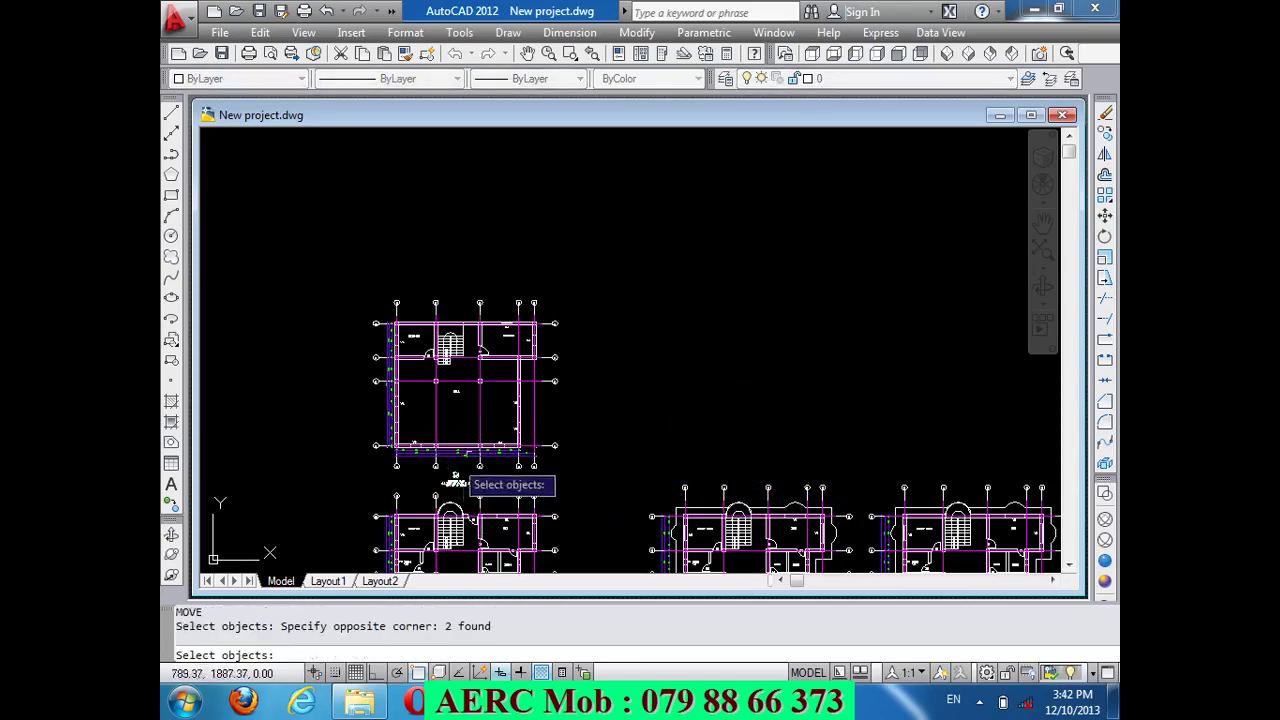
left_click(576, 476)
left_click(358, 224)
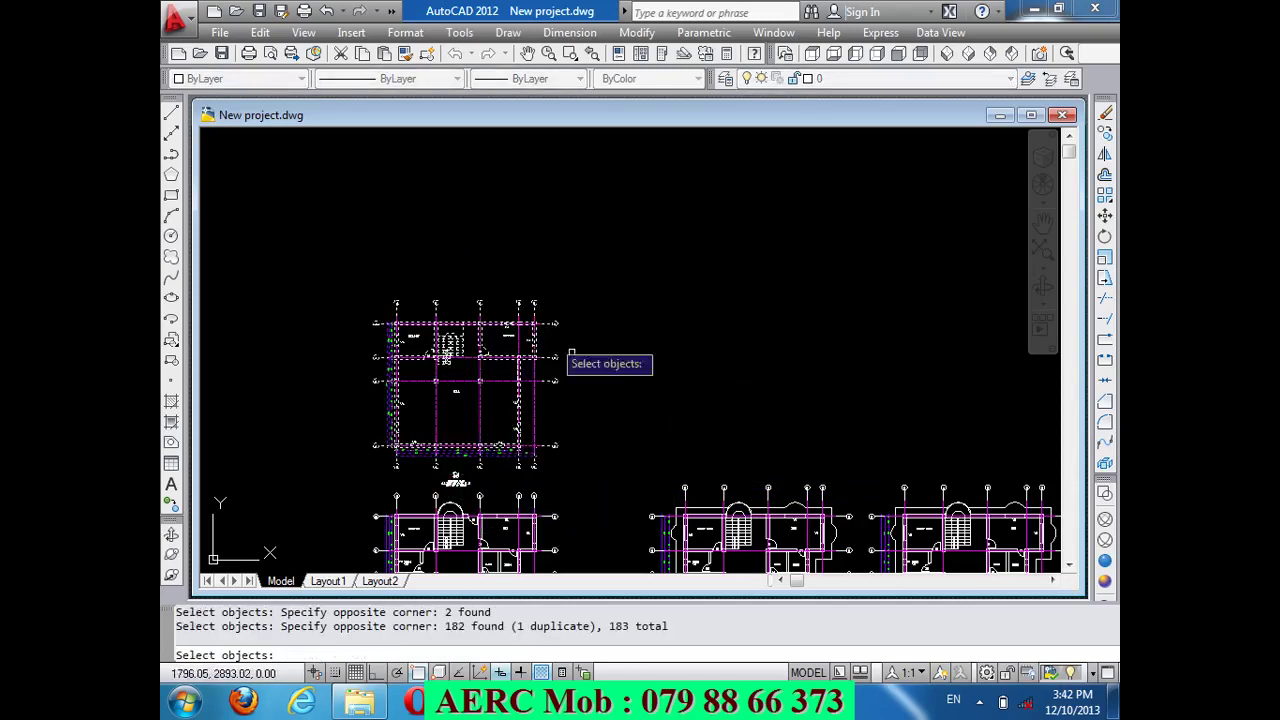
key("Return")
left_click(687, 423)
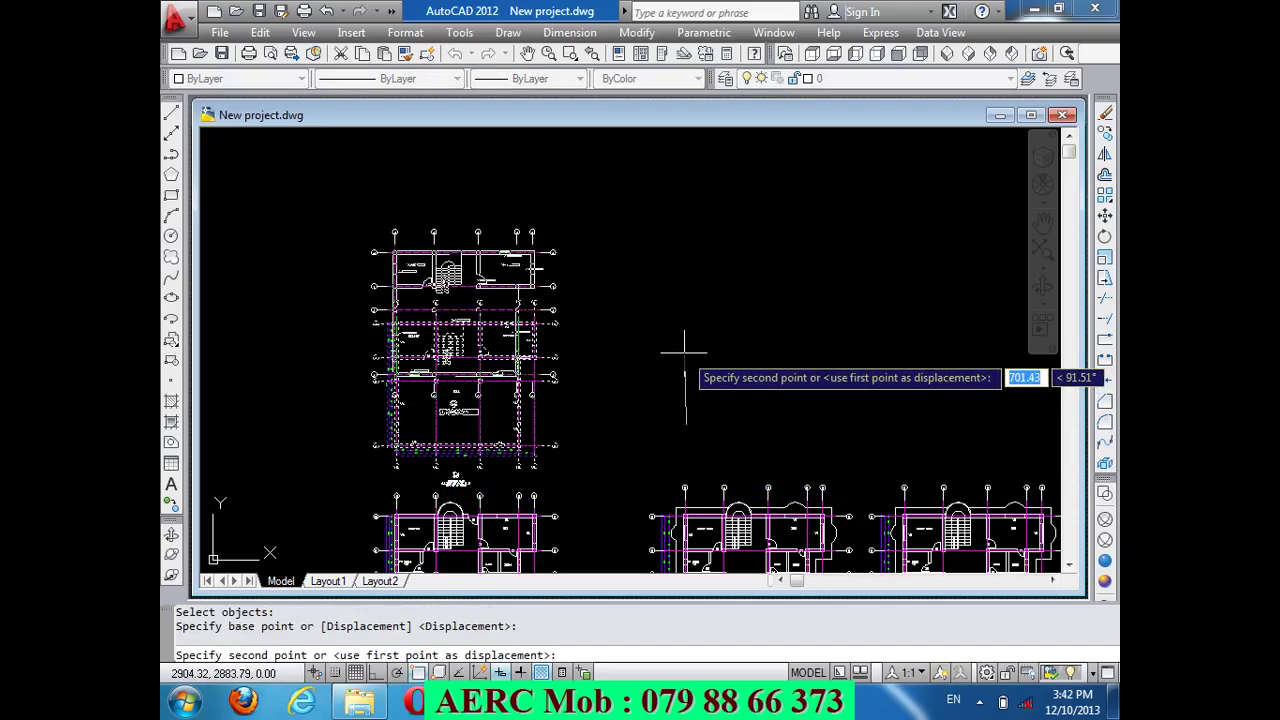
key("F8")
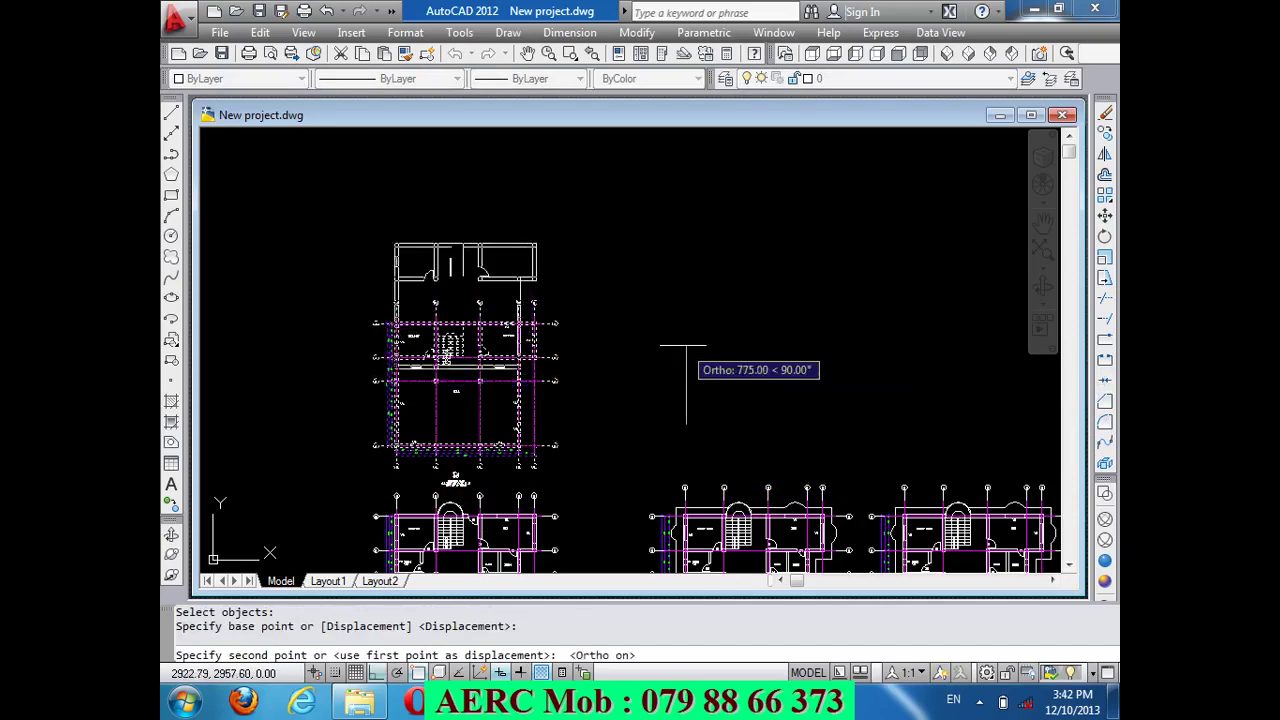
left_click(683, 345)
Remove the copied plan's column grid lines and bubbles
scroll(537, 345, "up", 3)
scroll(537, 340, "down", 1)
scroll(537, 337, "down", 1)
scroll(537, 337, "up", 3)
scroll(515, 360, "down", 3)
scroll(380, 340, "up", 1)
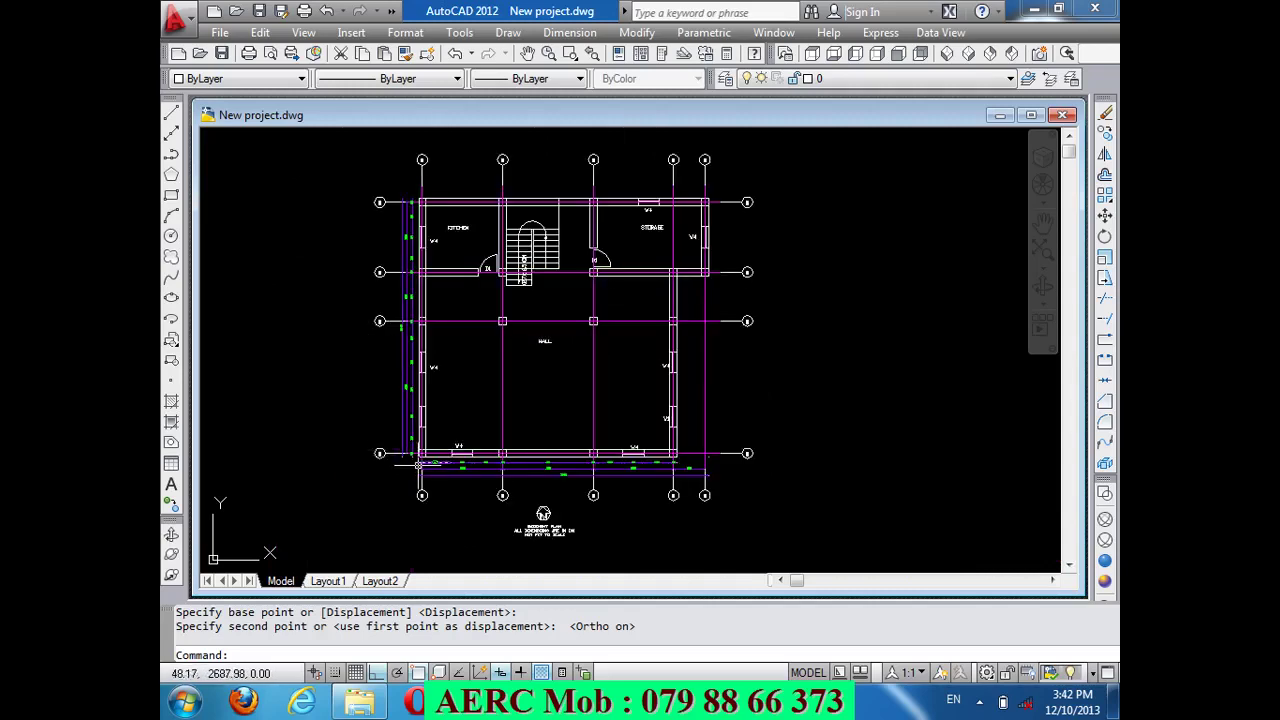
left_click(380, 453)
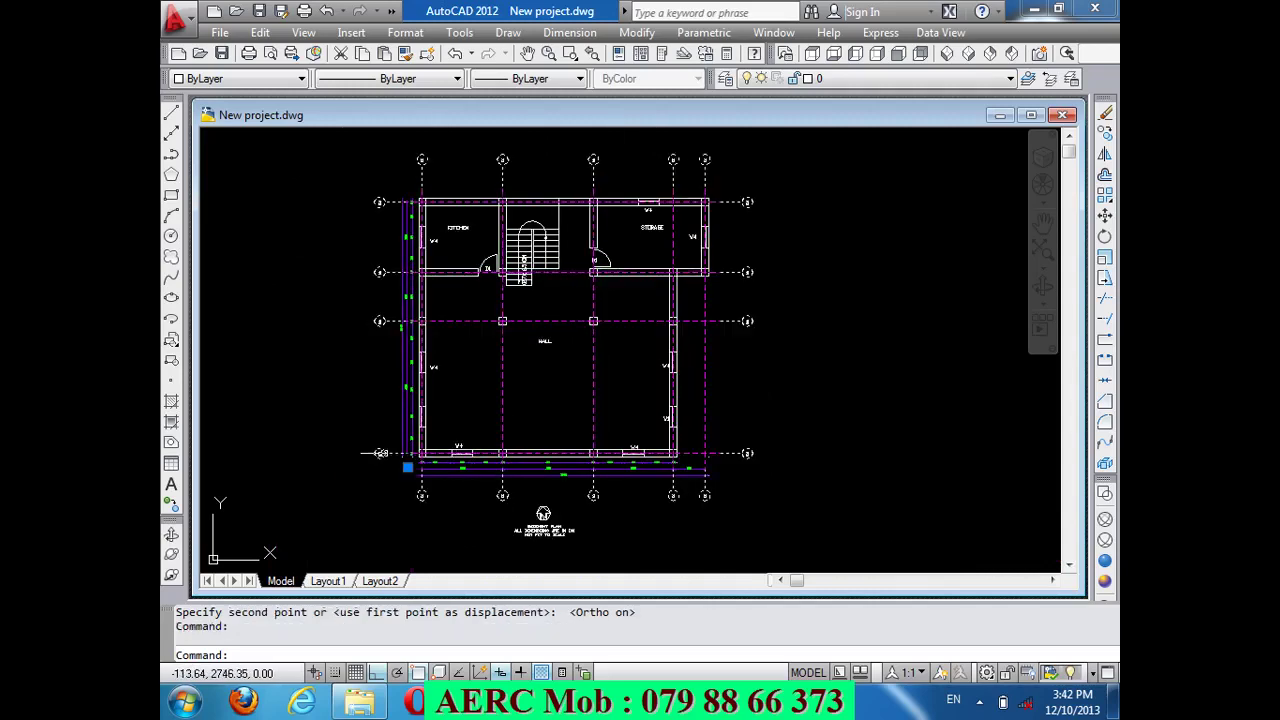
left_click(378, 452)
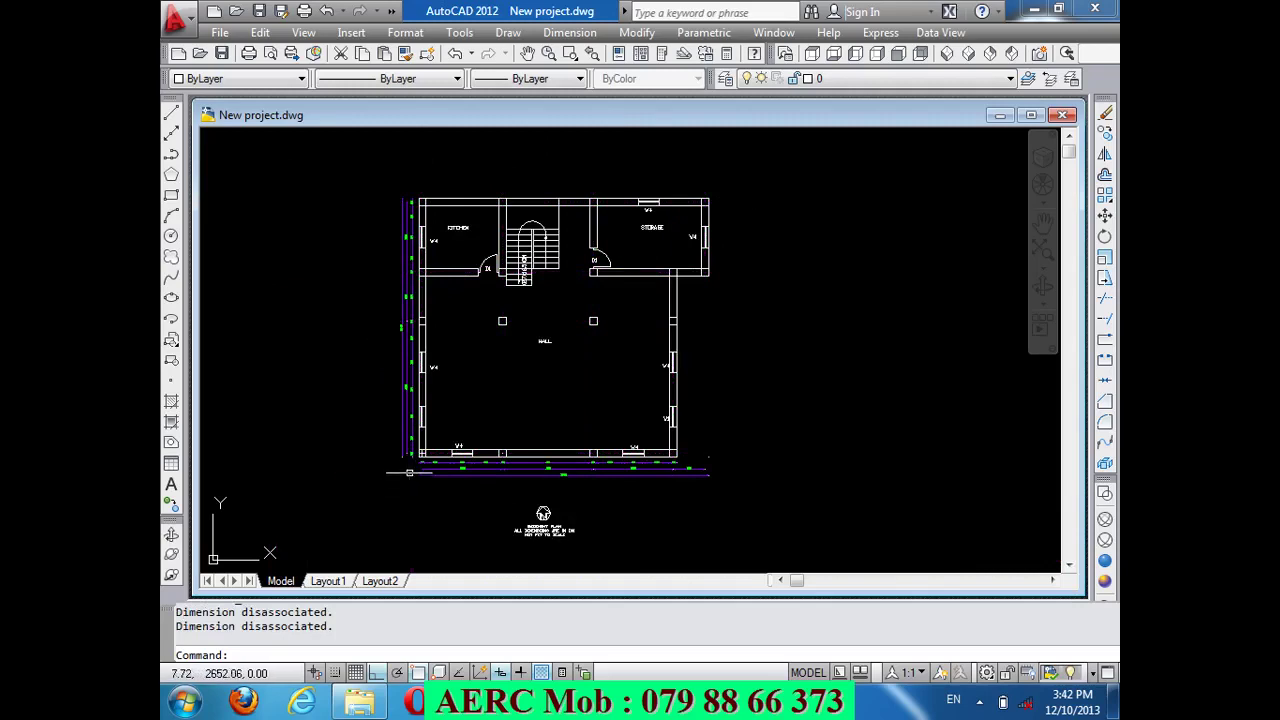
Erase the left-wall and bottom grid markers, then undo that wrong erase
left_click(422, 476)
left_click(358, 192)
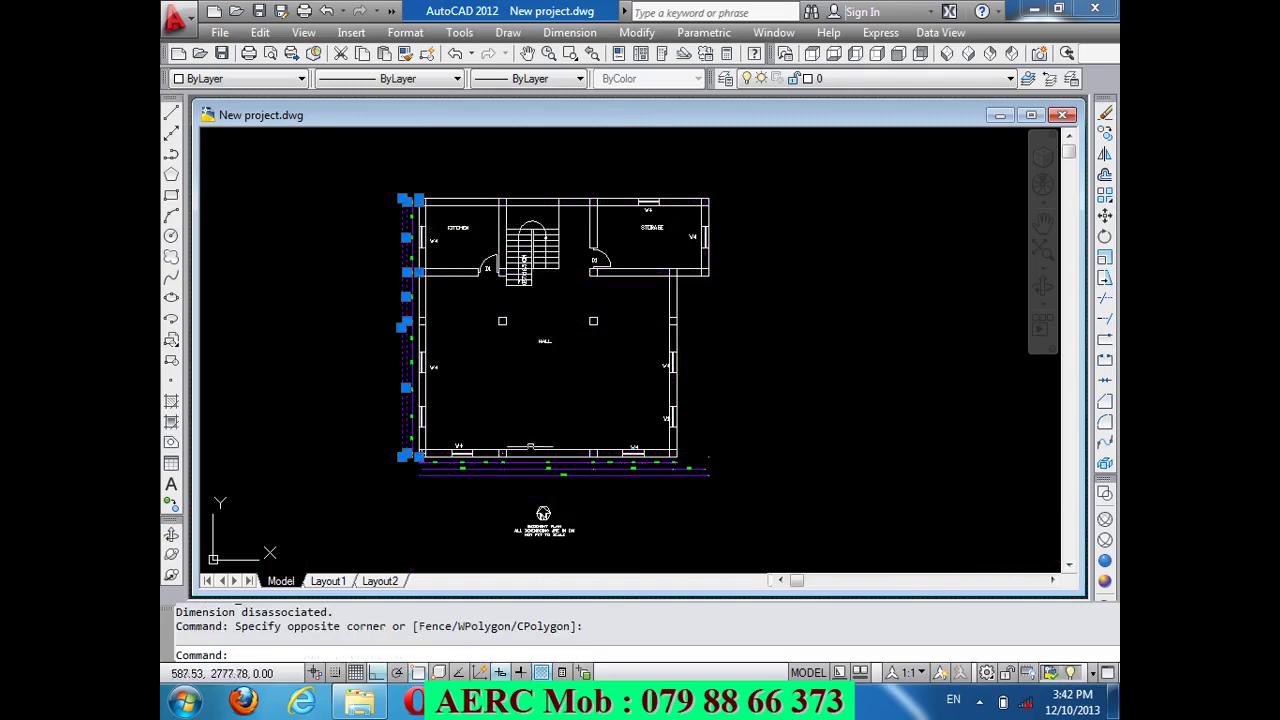
left_click(741, 494)
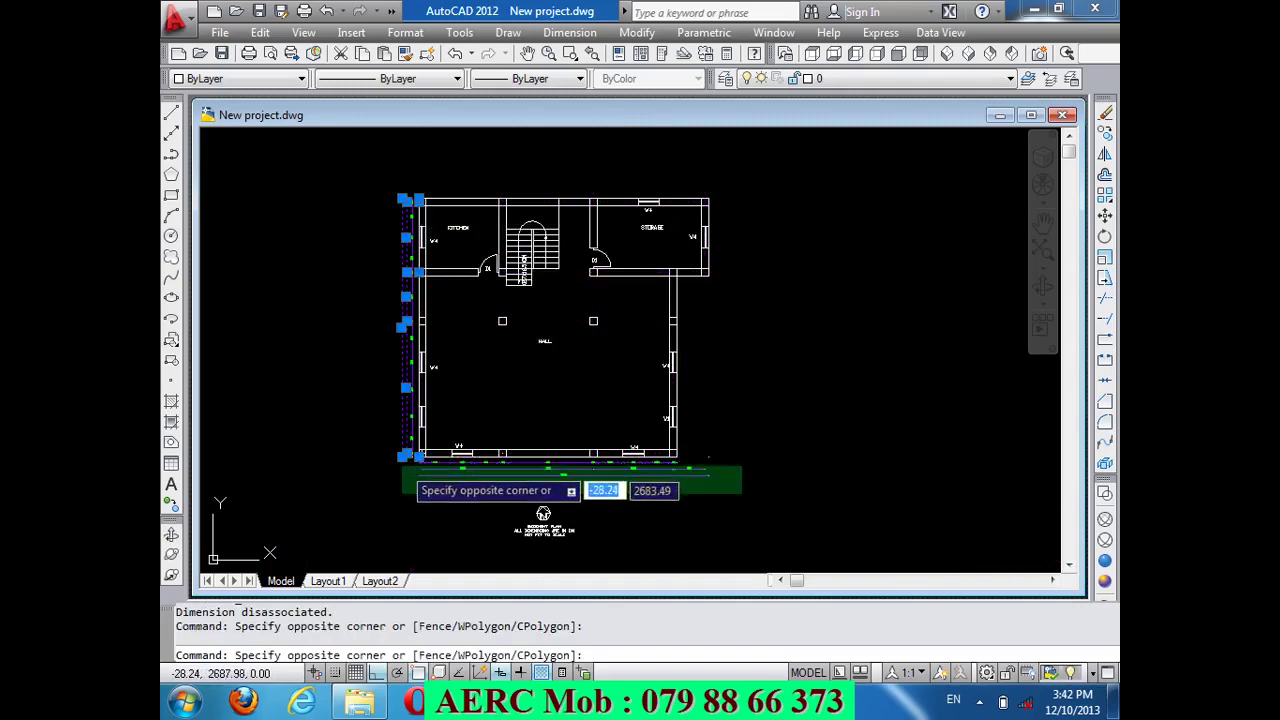
left_click(402, 466)
key("Delete")
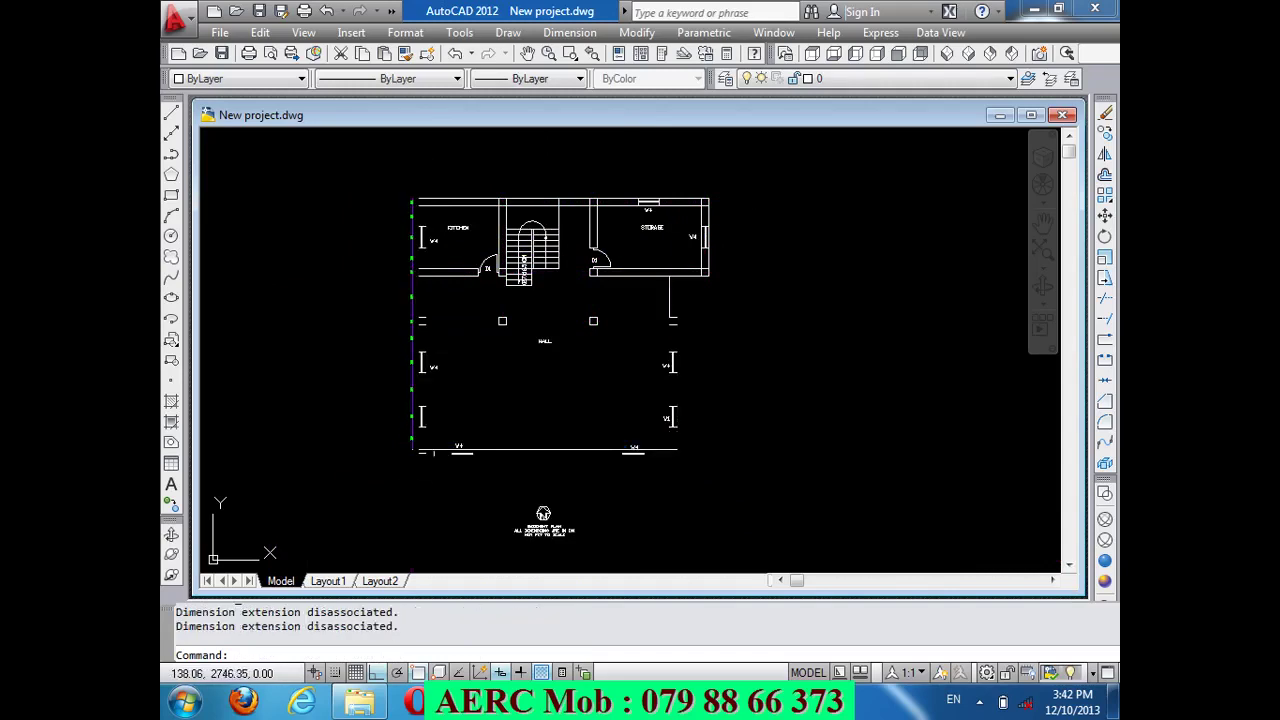
key("ctrl+z")
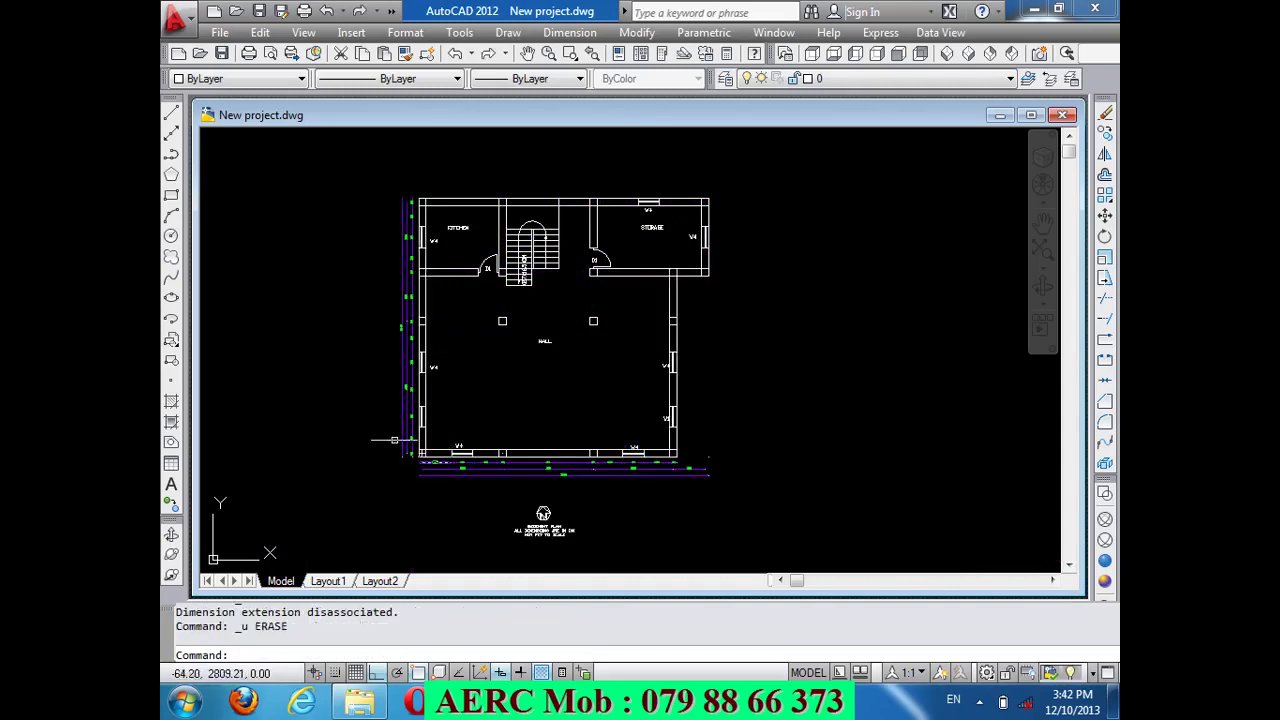
Erase the grid and dimension objects along the plan's left wall
scroll(378, 389, "up", 3)
left_click(440, 542)
scroll(440, 542, "down", 2)
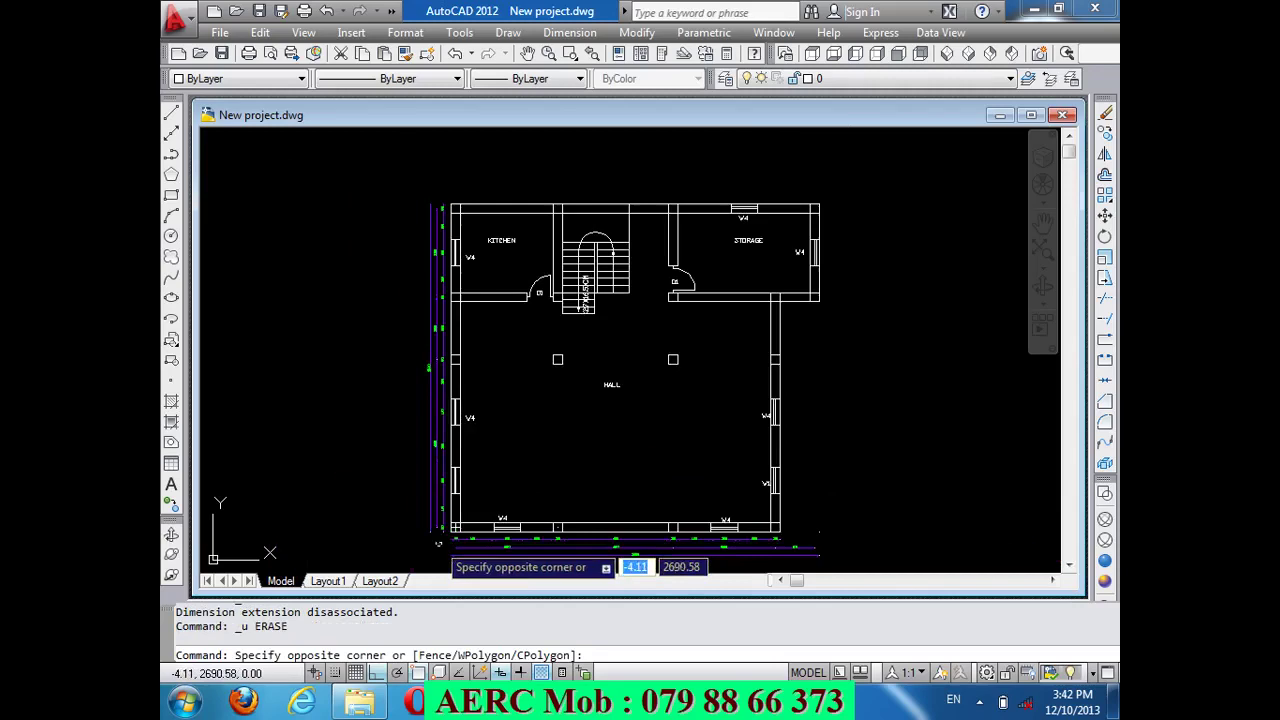
left_click(394, 187)
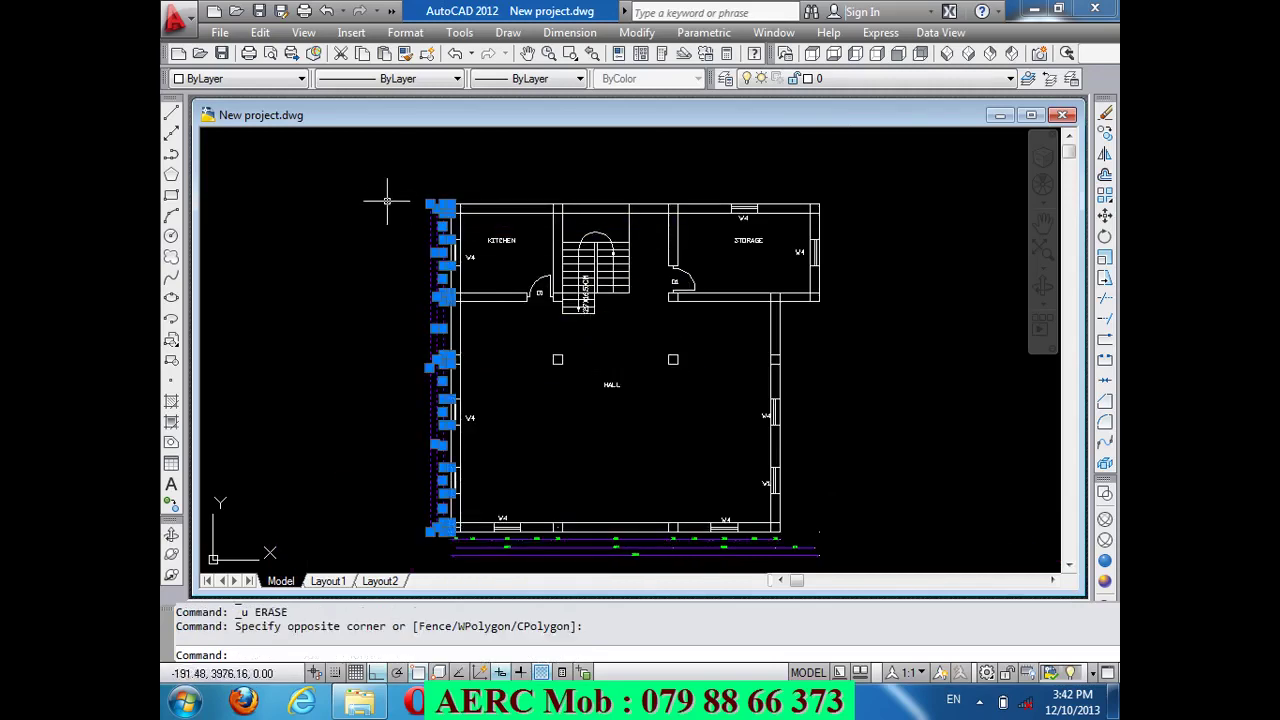
key("Delete")
Crossing-select the dimensions and grid objects below the hall
scroll(668, 337, "down", 2)
scroll(668, 456, "up", 2)
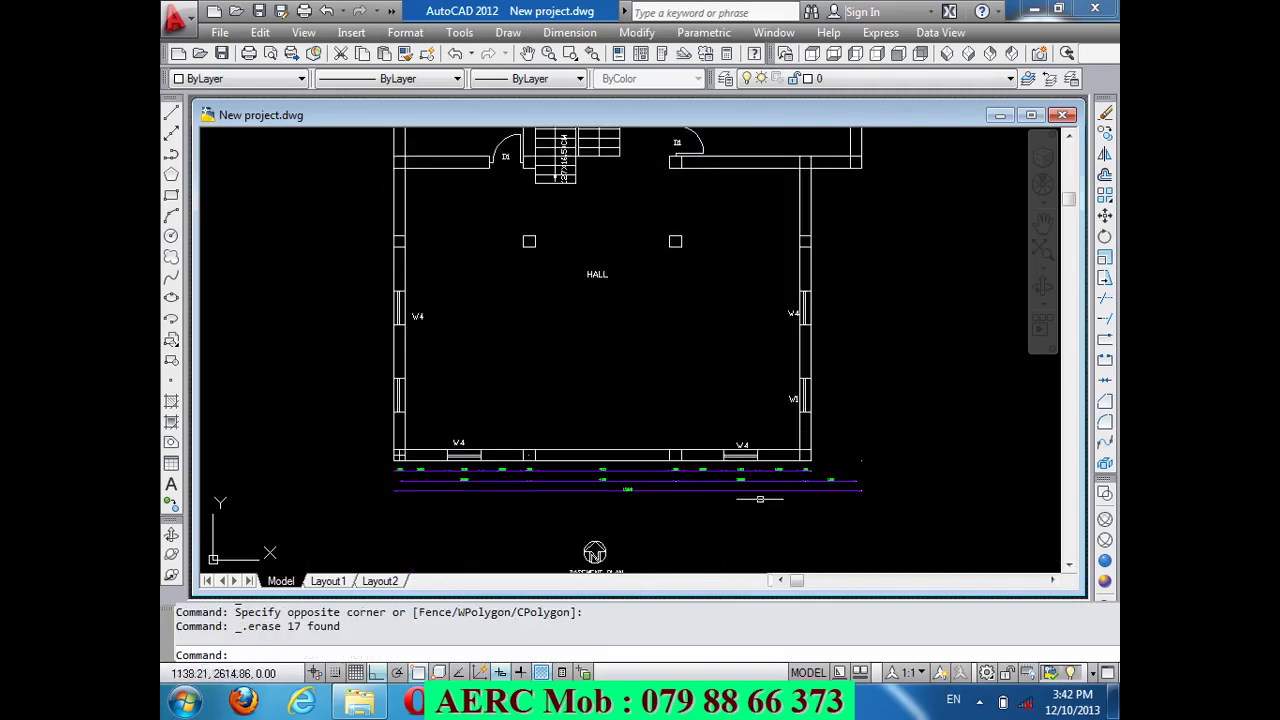
left_click(875, 543)
left_click(377, 467)
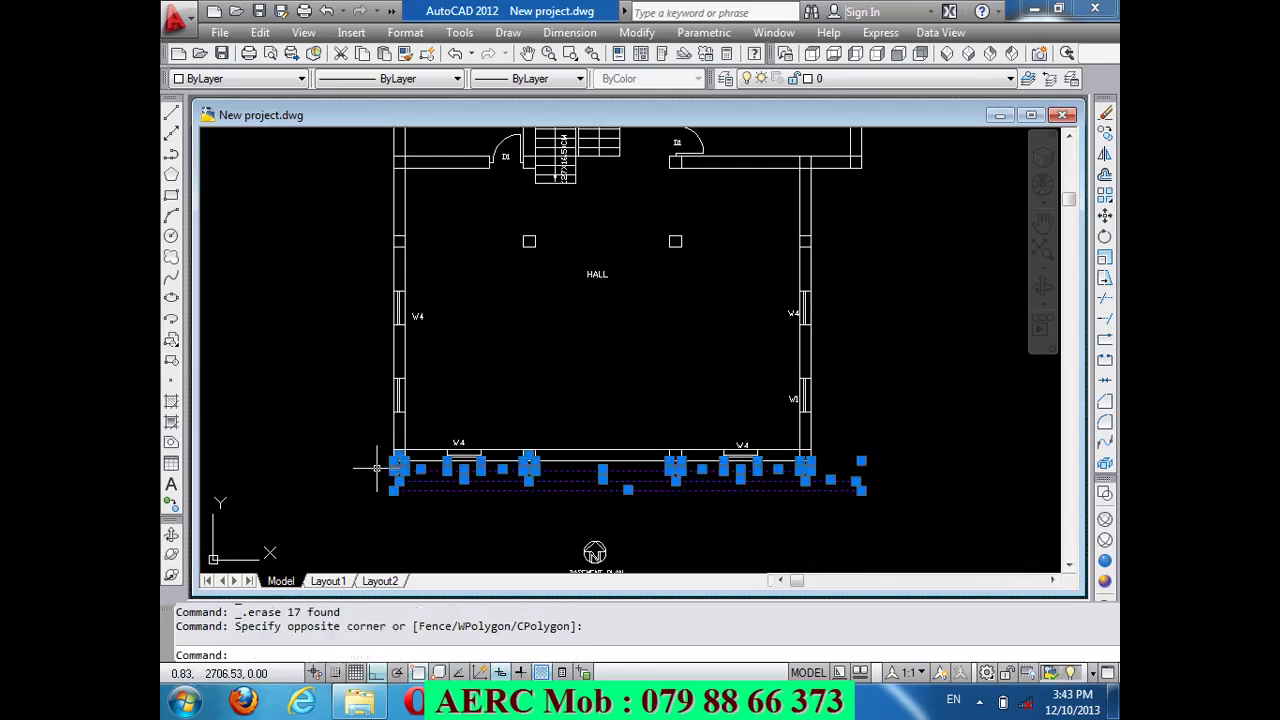
Erase the 16 selected dimension and grid objects below the hall, then zoom in on the plan
key("Delete")
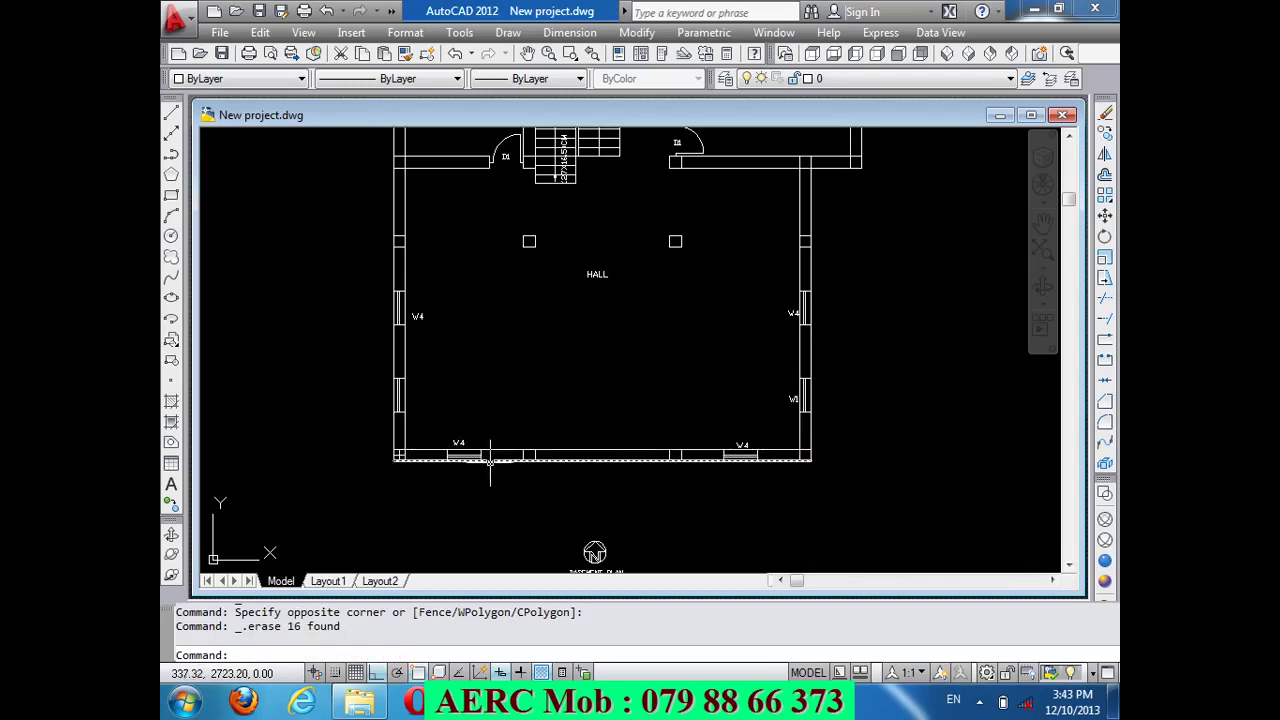
scroll(498, 457, "down", 2)
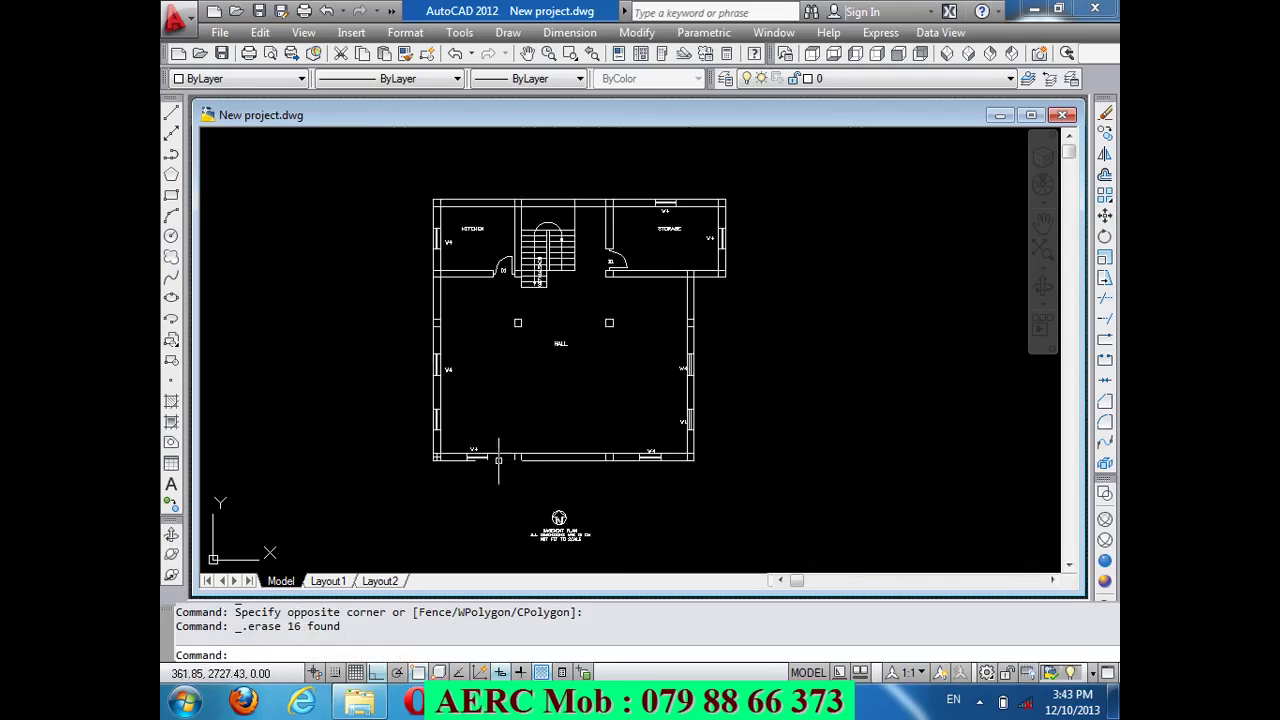
scroll(590, 220, "up", 2)
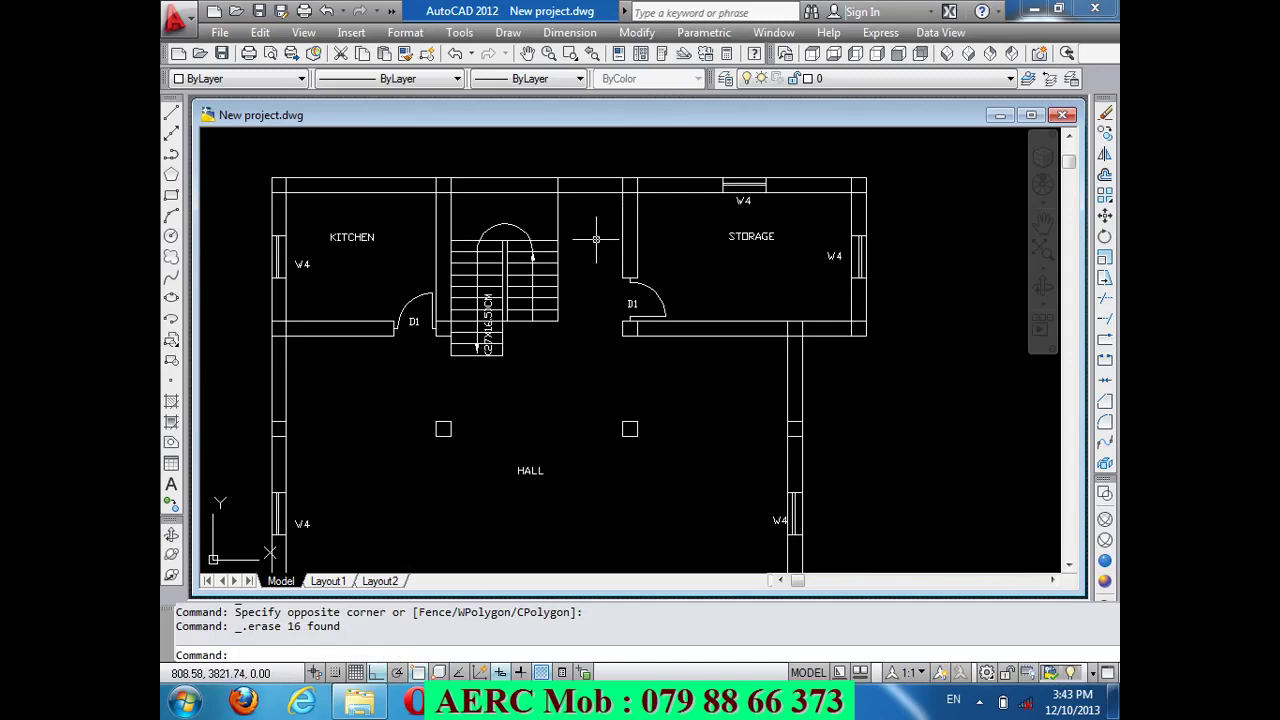
scroll(590, 200, "down", 4)
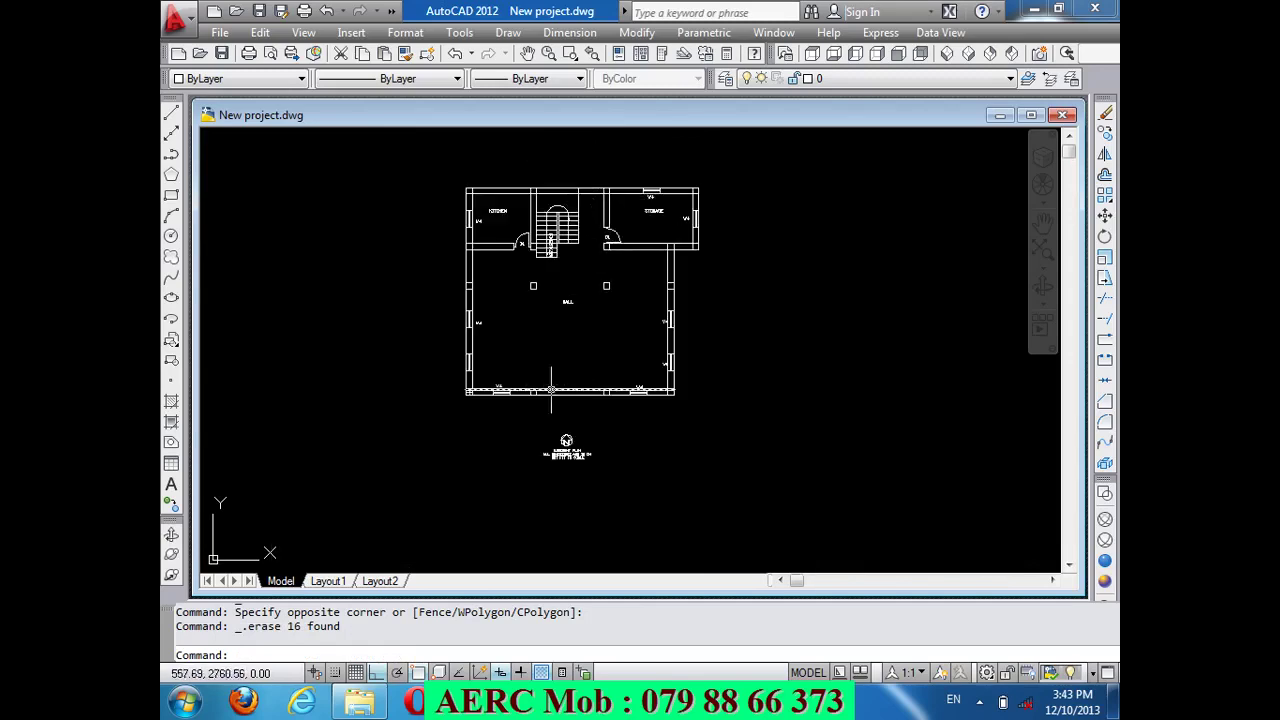
scroll(511, 381, "up", 3)
scroll(449, 329, "up", 1)
scroll(449, 329, "up", 3)
Erase the hall's two left-wall windows, the HALL label and the stair block
left_click(436, 456)
left_click(424, 345)
scroll(470, 451, "down", 1)
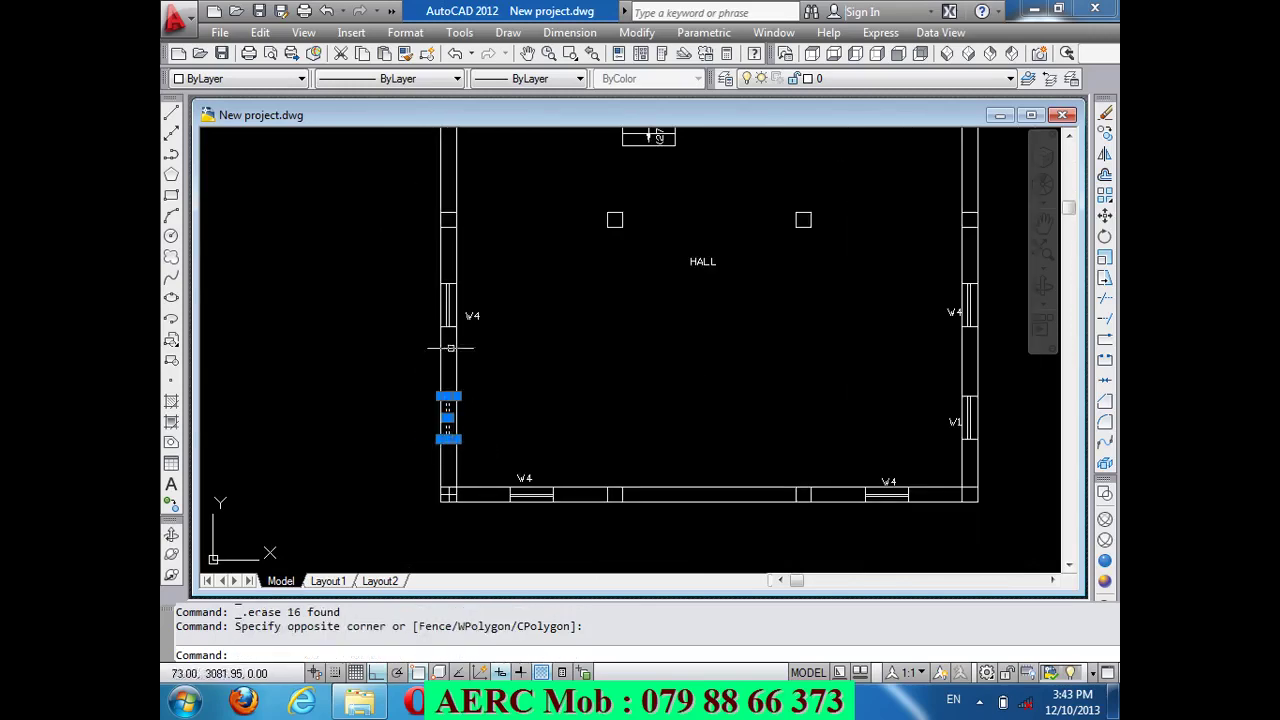
left_click(451, 336)
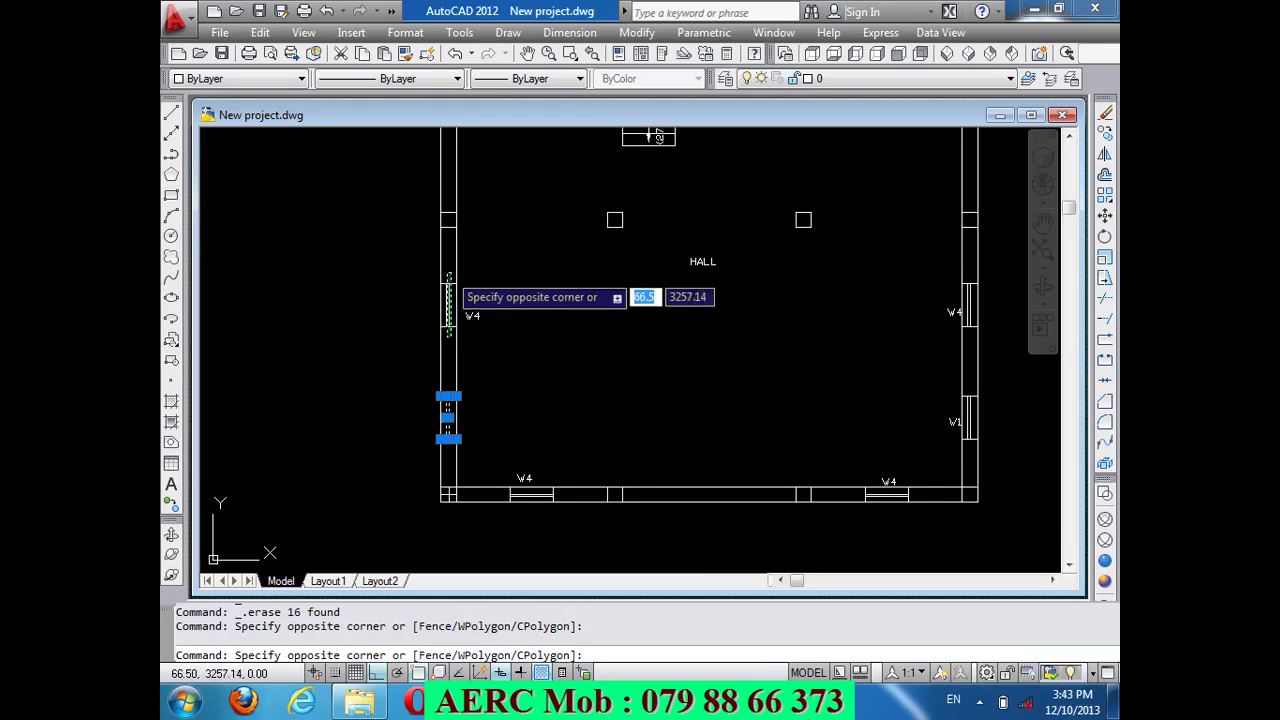
left_click(445, 272)
left_click(740, 293)
left_click(682, 254)
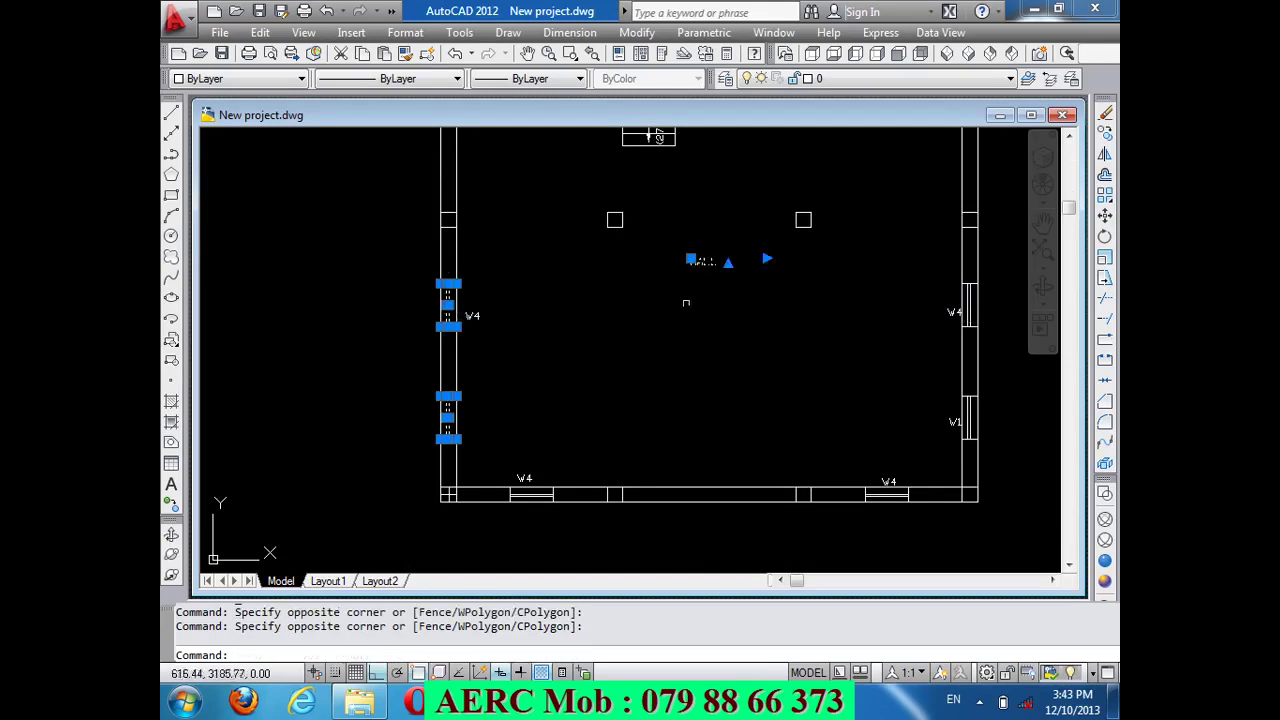
scroll(695, 316, "down", 1)
scroll(683, 283, "down", 1)
scroll(714, 305, "up", 3)
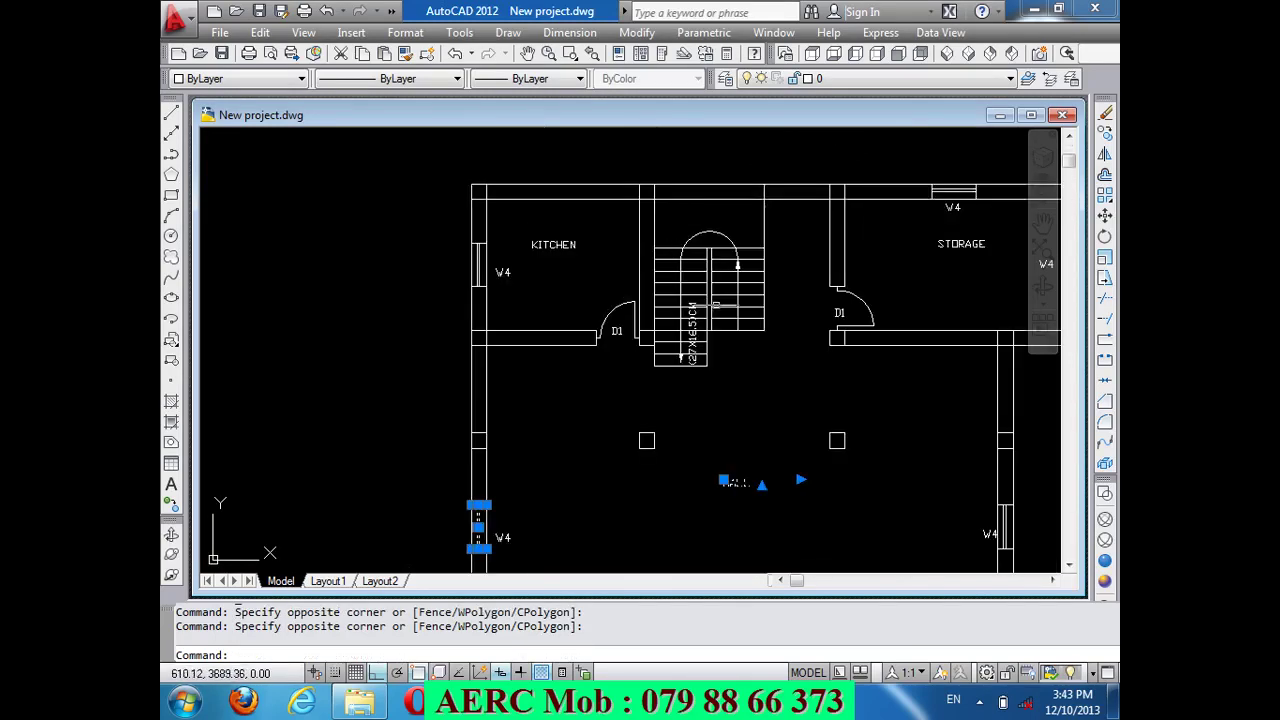
left_click(740, 390)
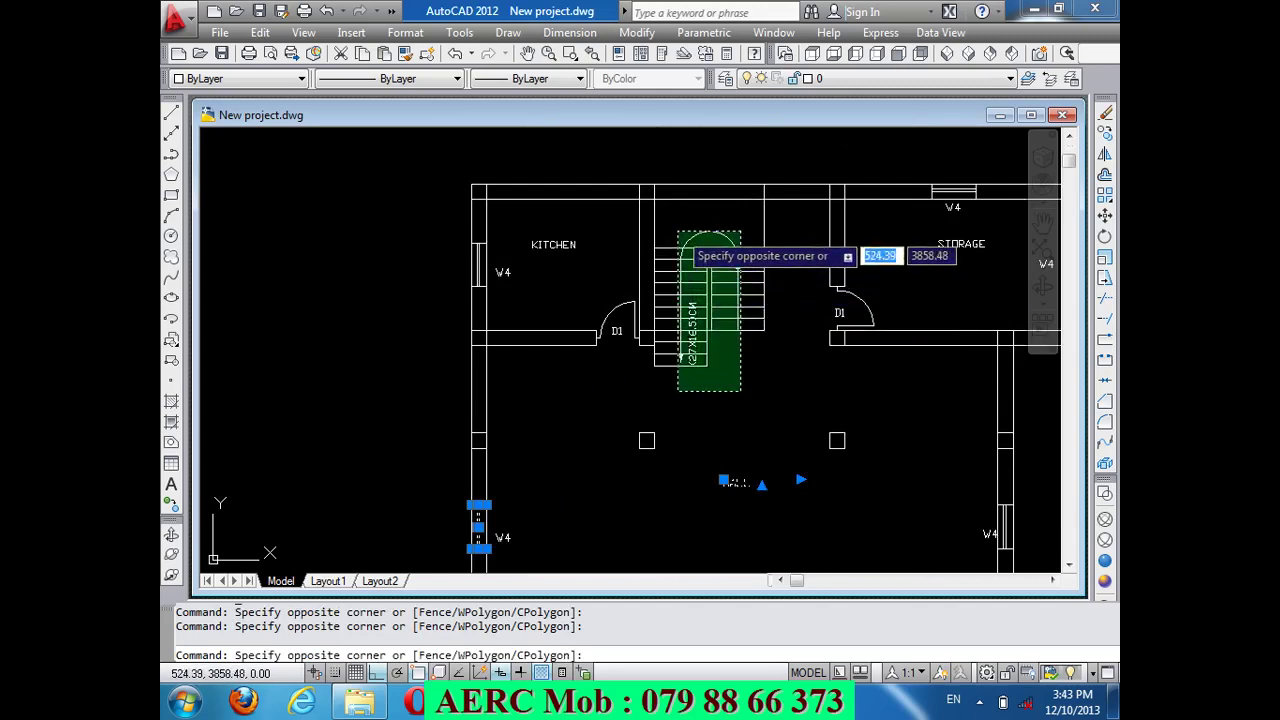
left_click(666, 237)
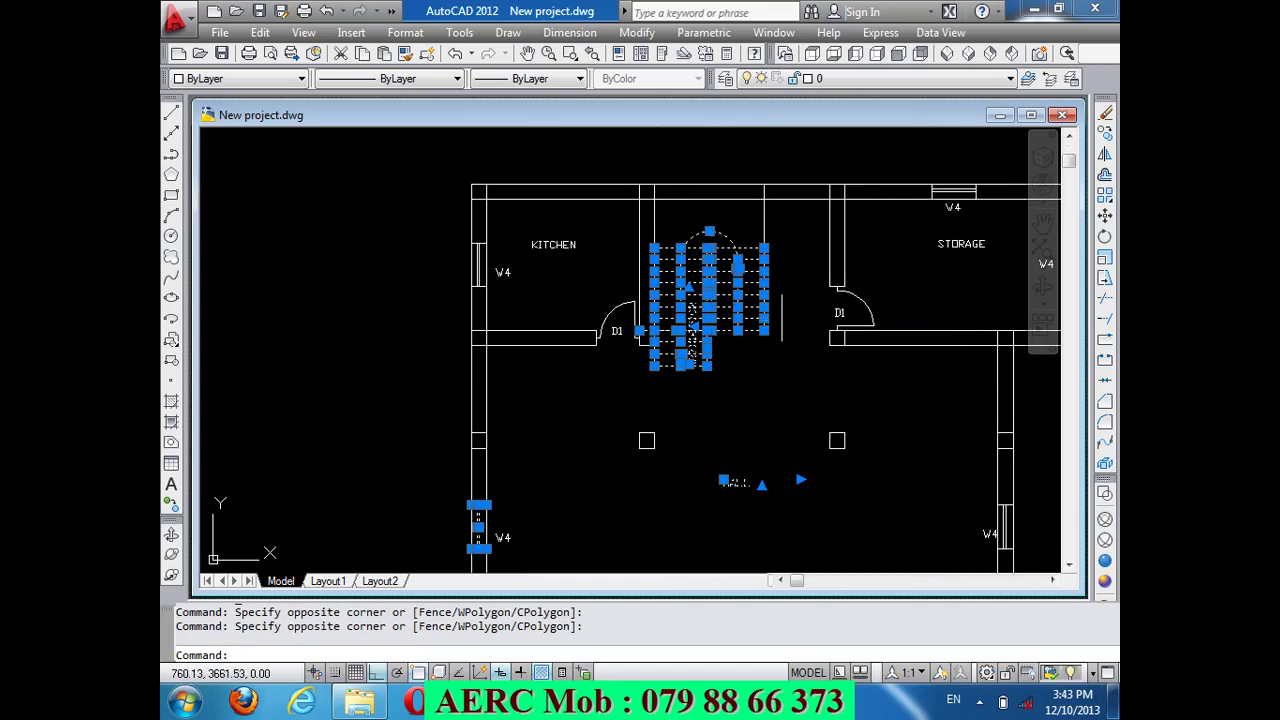
key("Delete")
Erase the small vertical line beside the stair and the wall stub below the kitchen door
left_click(790, 325)
left_click(752, 352)
key("Delete")
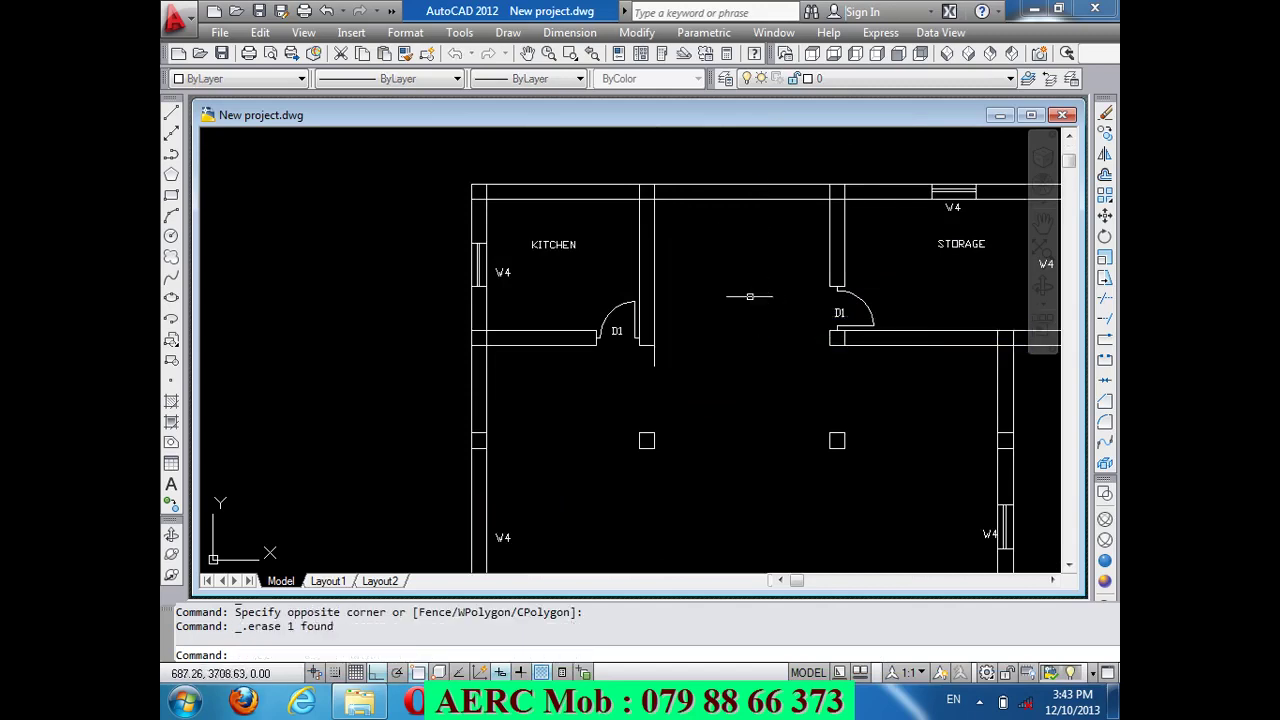
left_click(686, 410)
left_click(643, 374)
key("Delete")
Erase the KITCHEN label and the kitchen's D1 door
left_click(565, 286)
left_click(545, 240)
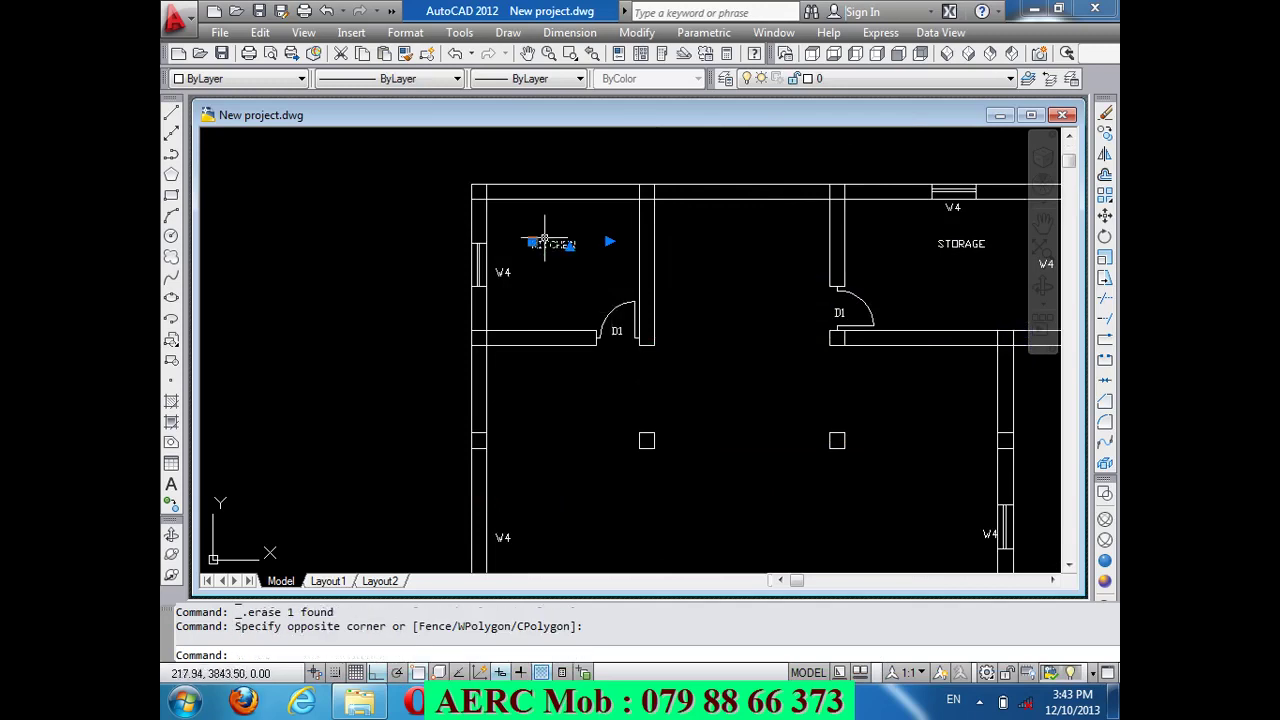
left_click(620, 342)
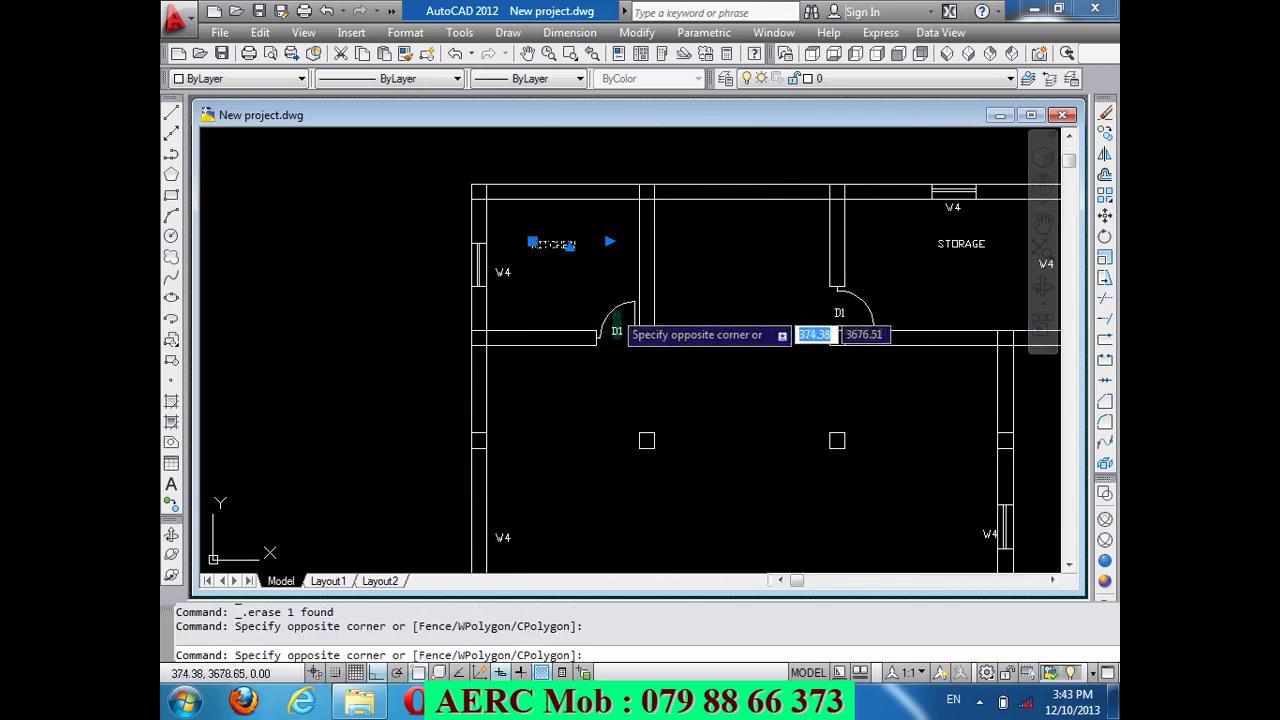
left_click(588, 286)
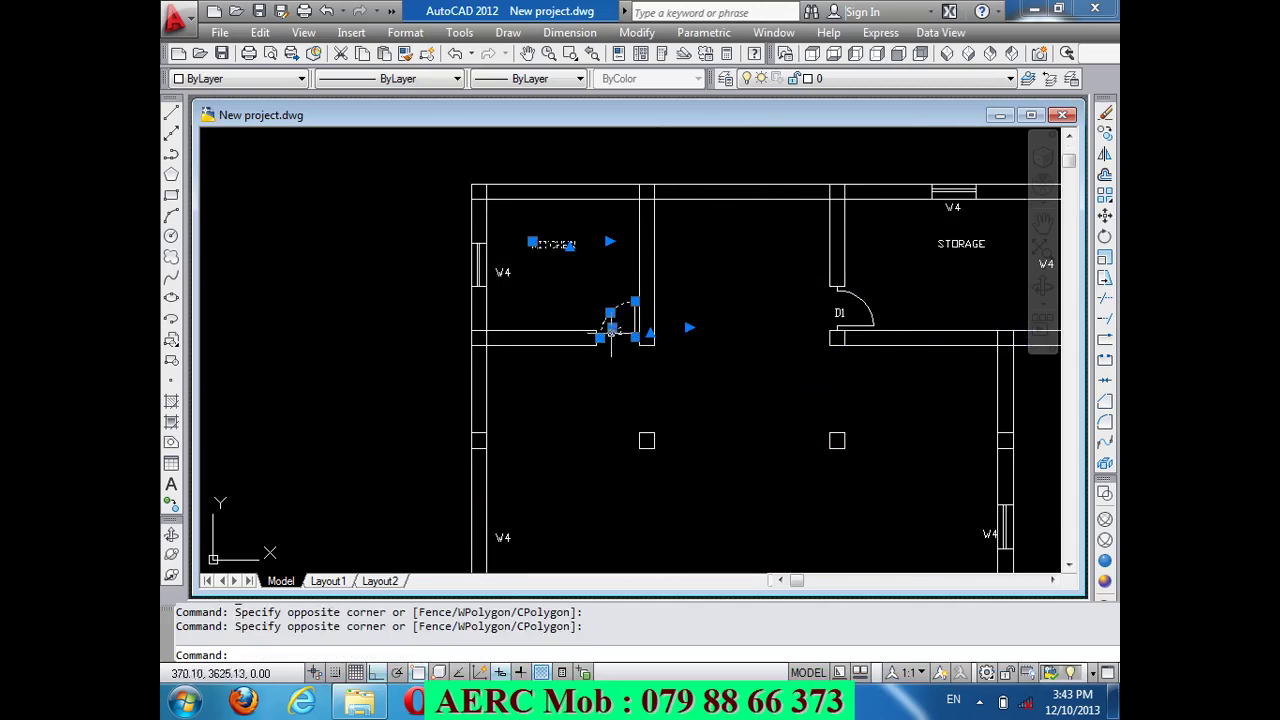
key("Delete")
scroll(606, 363, "up", 3)
scroll(640, 318, "up", 1)
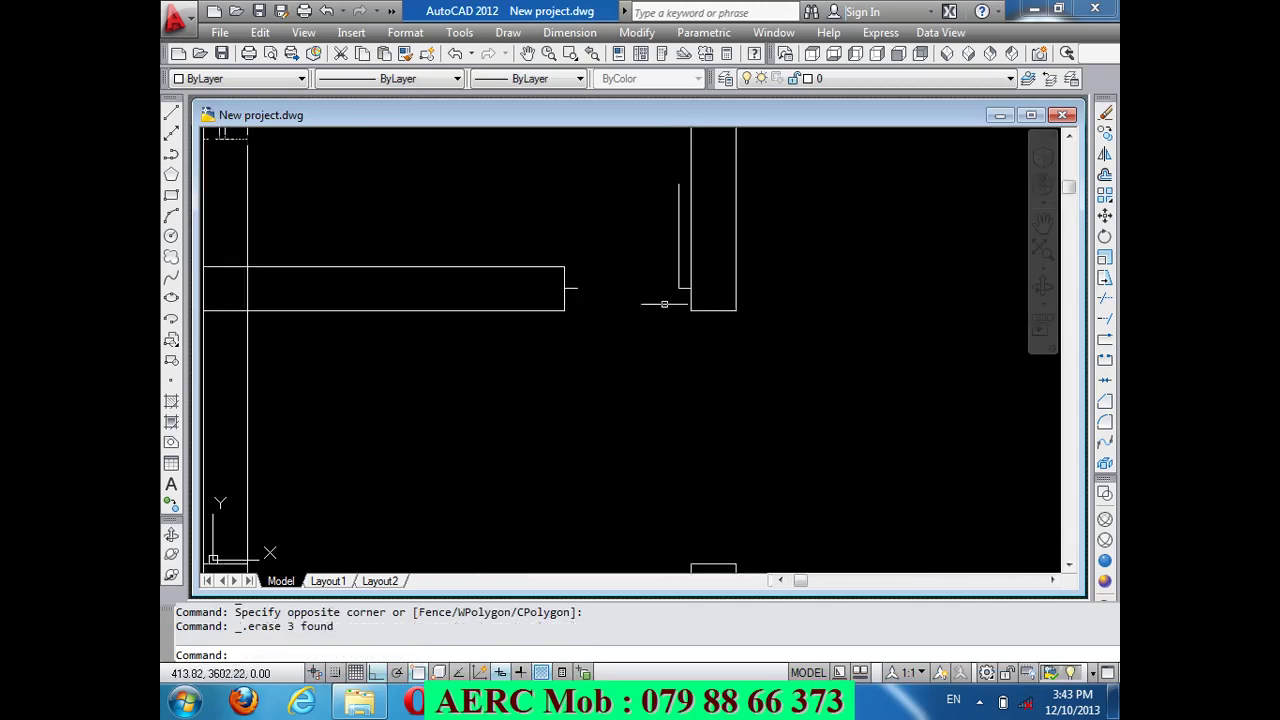
Erase the stray line ends near the stair opening
left_click(684, 293)
left_click(538, 302)
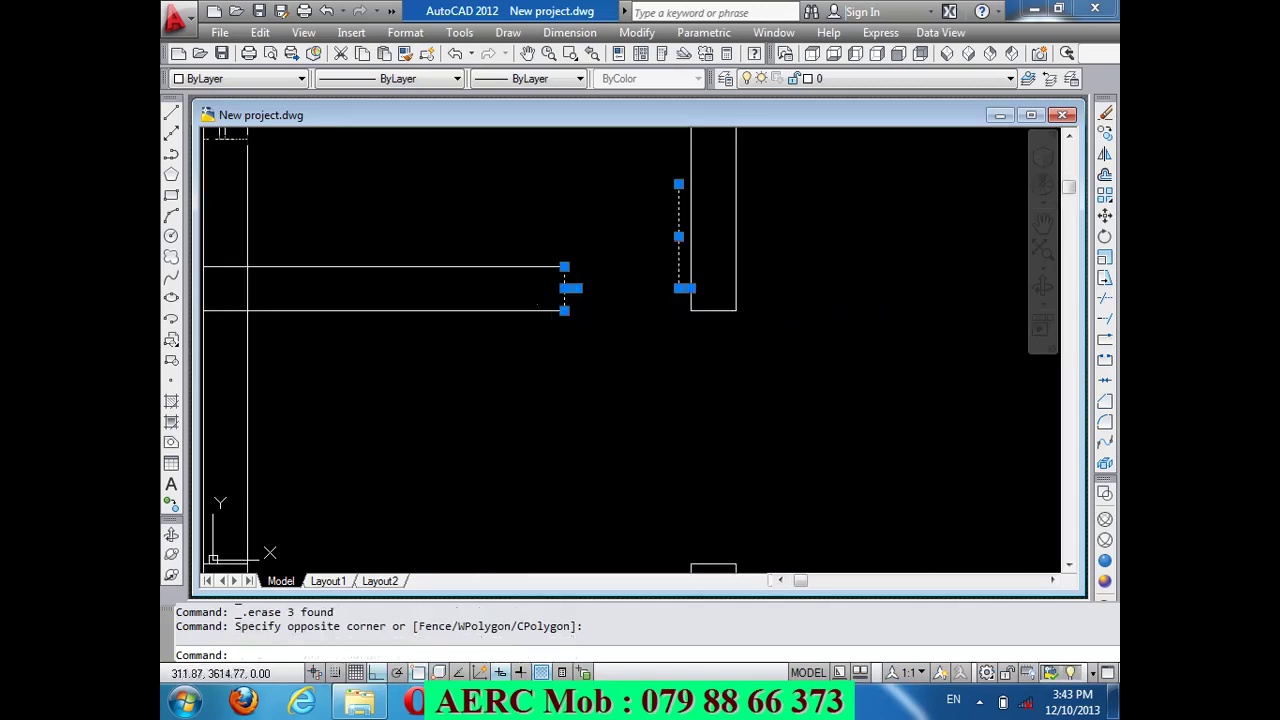
key("Delete")
scroll(646, 323, "down", 3)
scroll(541, 208, "up", 3)
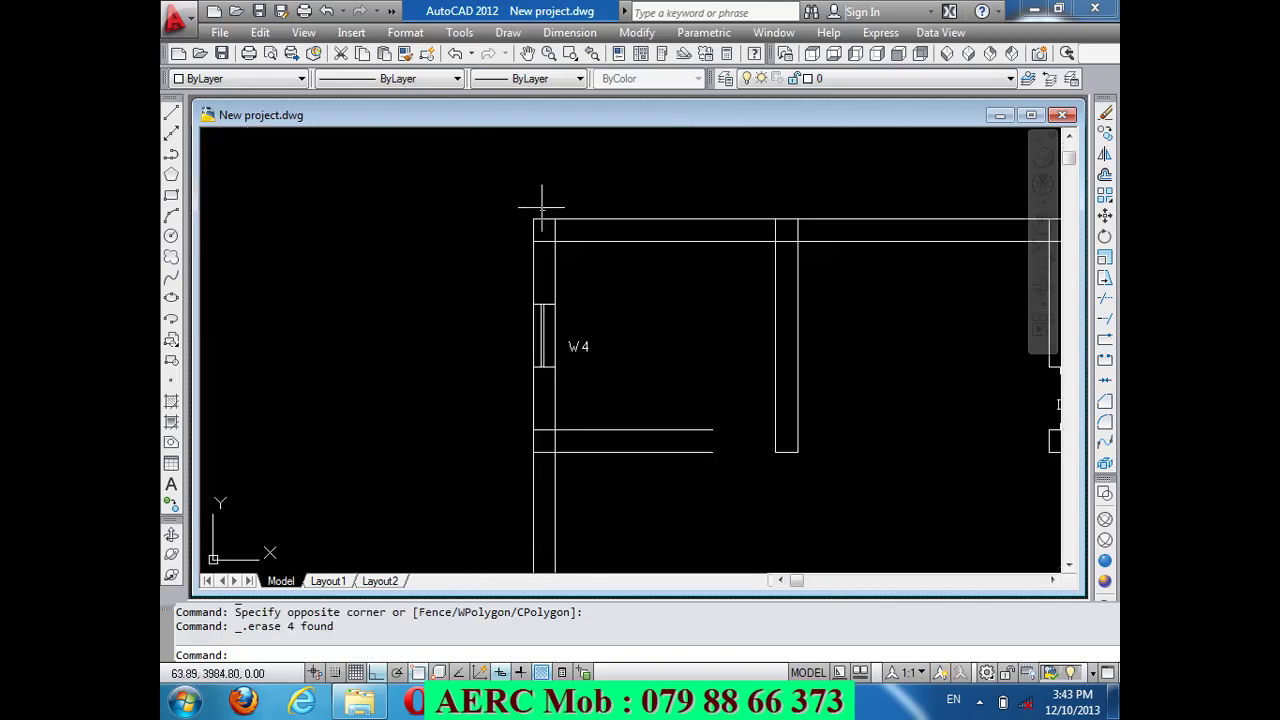
Erase the kitchen's W4 window and its W4 tag
left_click(555, 388)
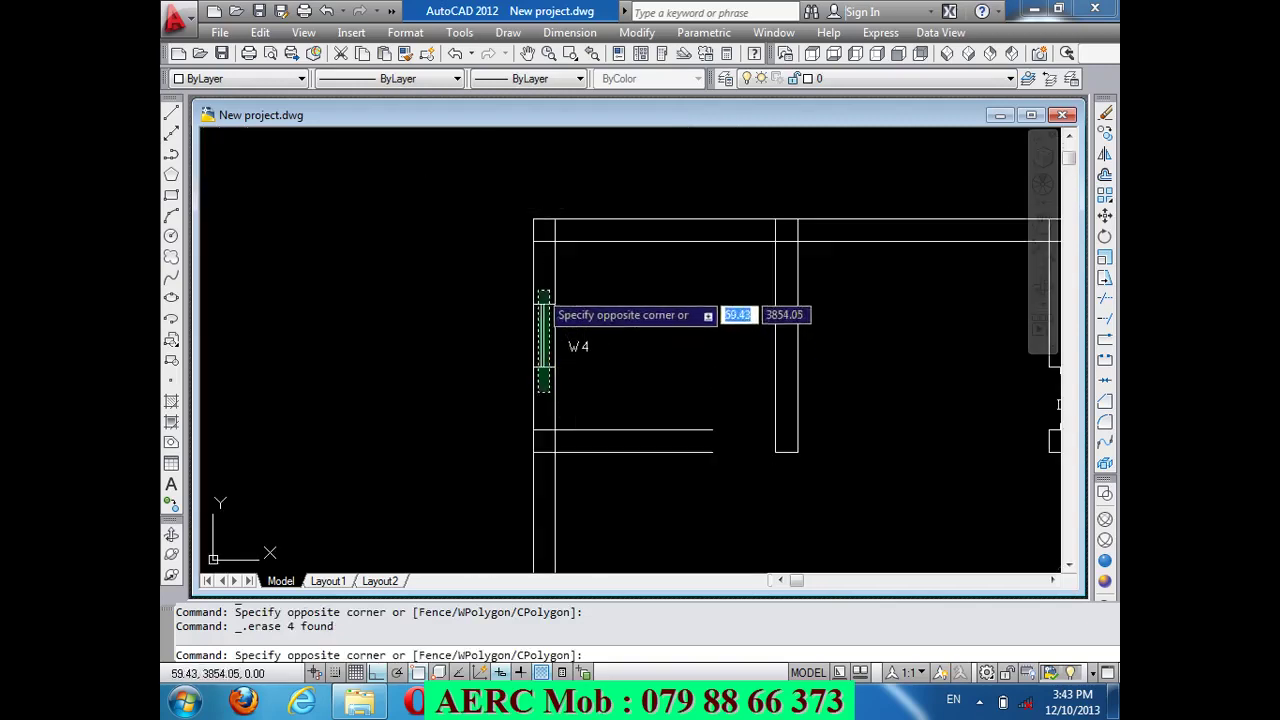
left_click(540, 297)
left_click(571, 353)
left_click(571, 352)
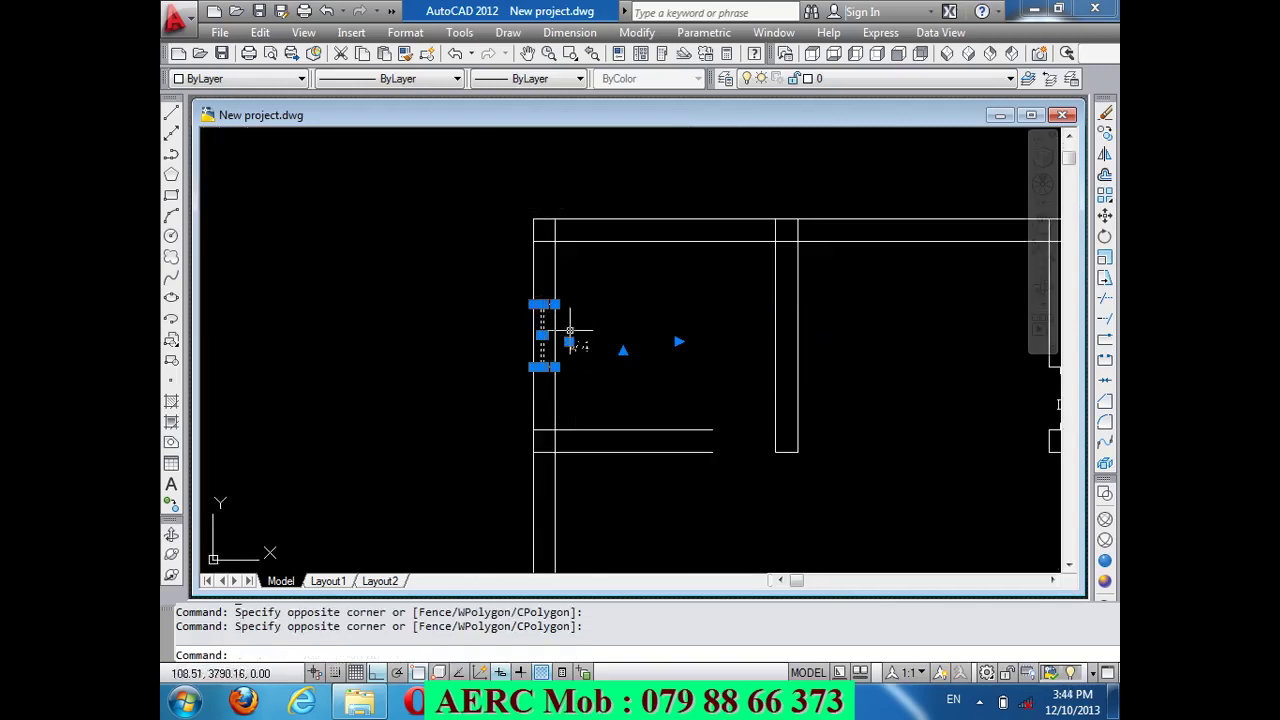
key("Delete")
Erase the storage room's top and right-wall windows, both W4 tags and the STORAGE label
scroll(557, 337, "down", 5)
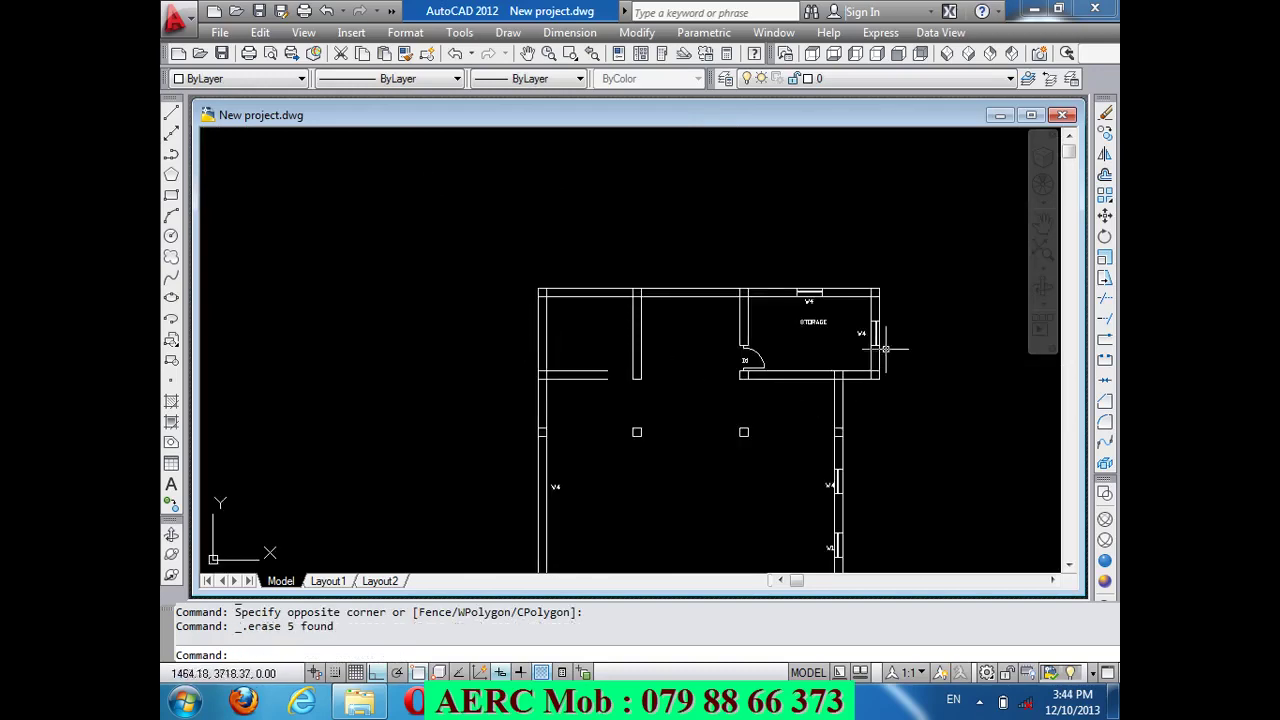
scroll(880, 330, "up", 5)
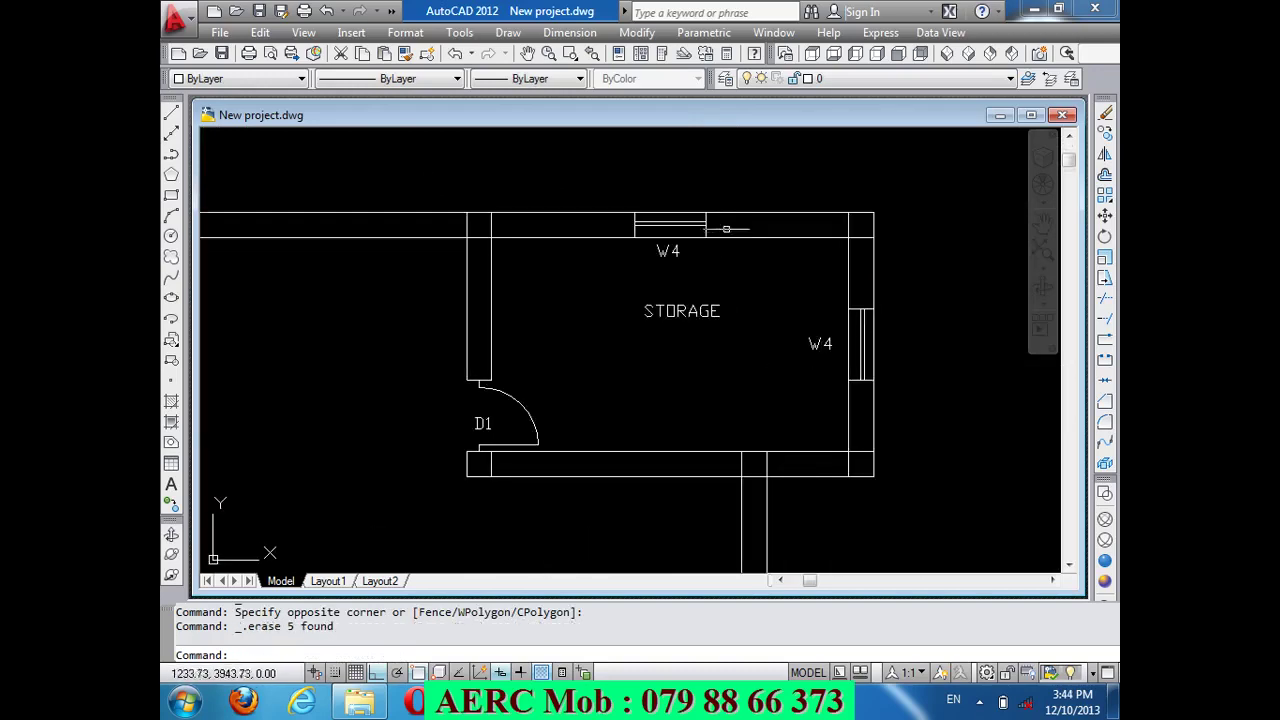
scroll(726, 229, "up", 3)
left_click(686, 207)
left_click(518, 232)
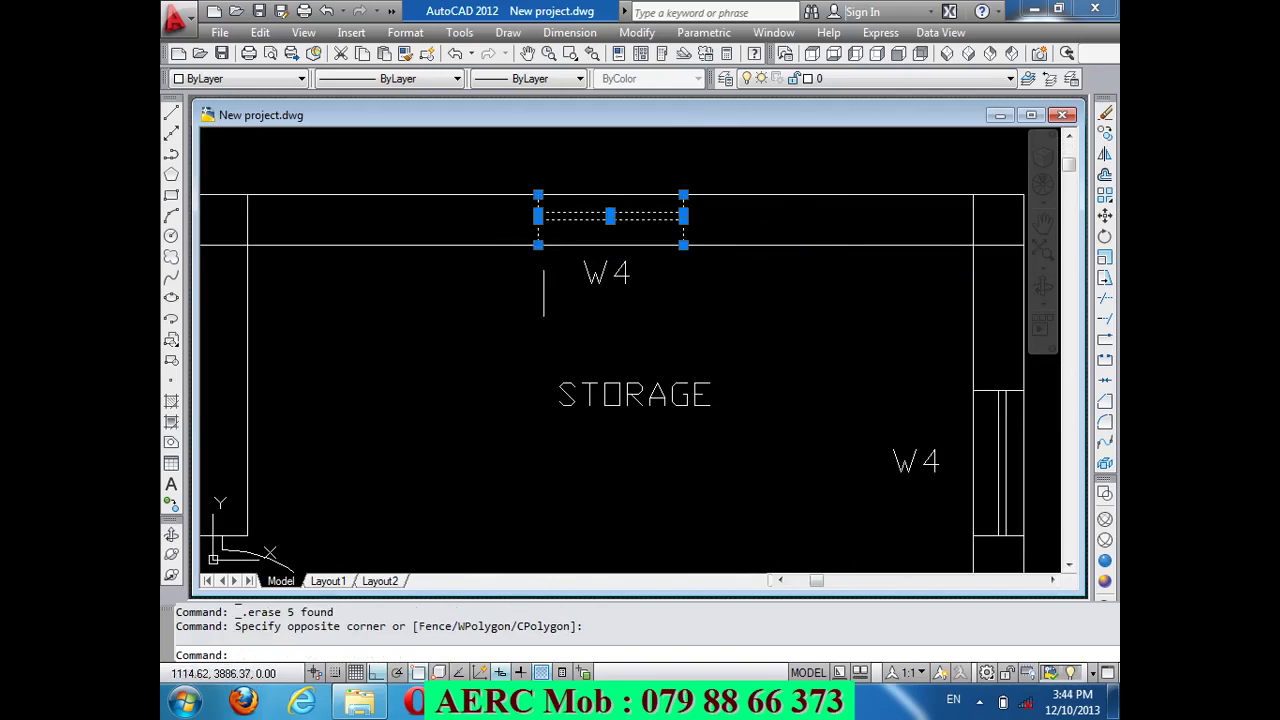
scroll(627, 320, "down", 1)
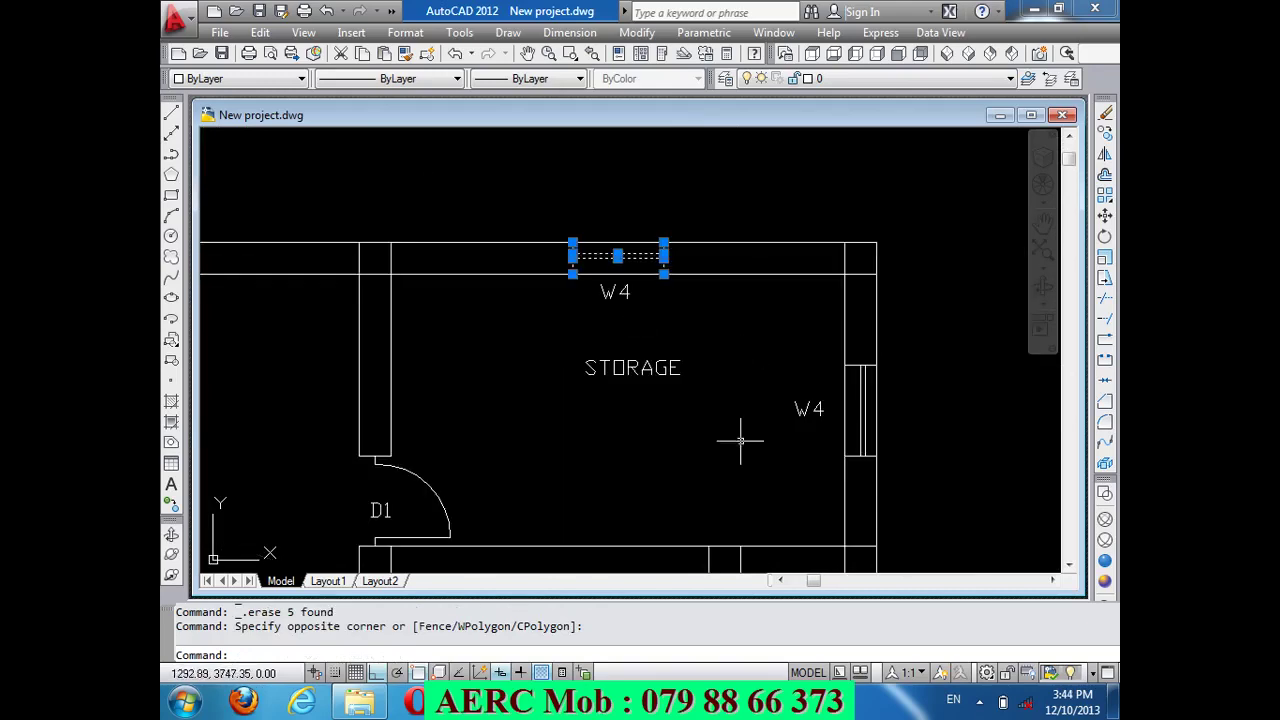
left_click(820, 458)
left_click(576, 320)
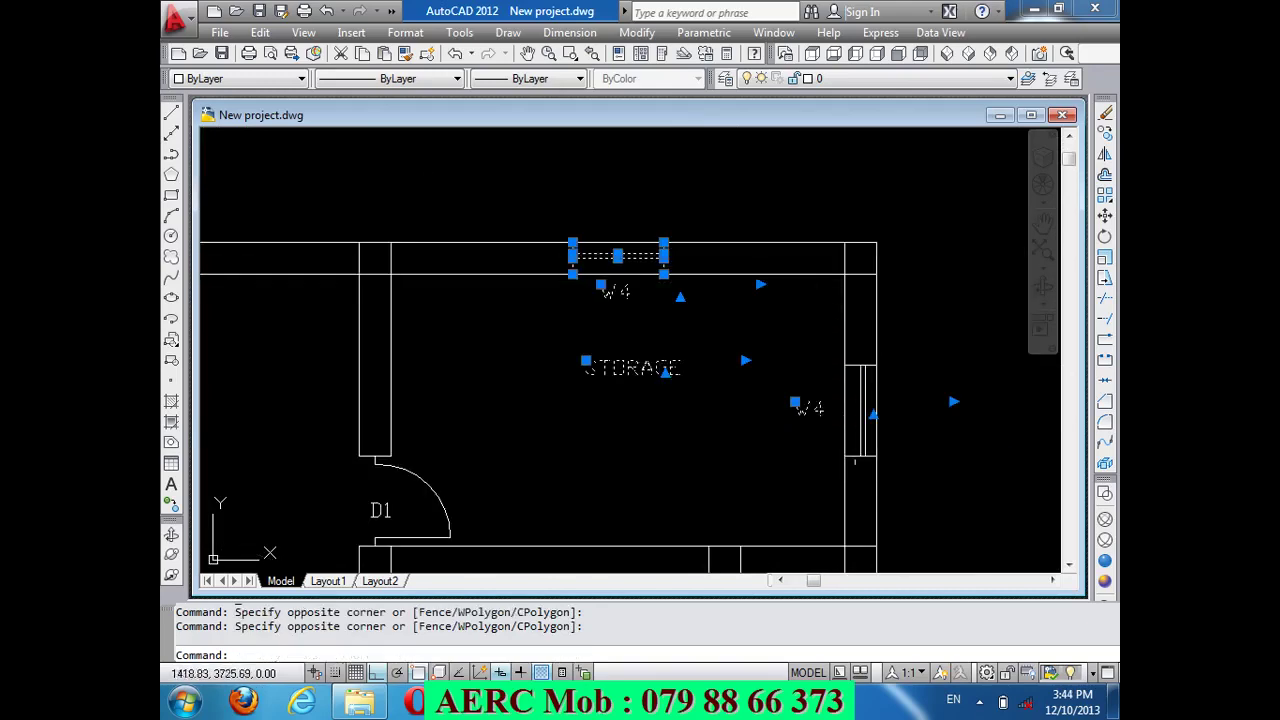
left_click(873, 484)
left_click(856, 354)
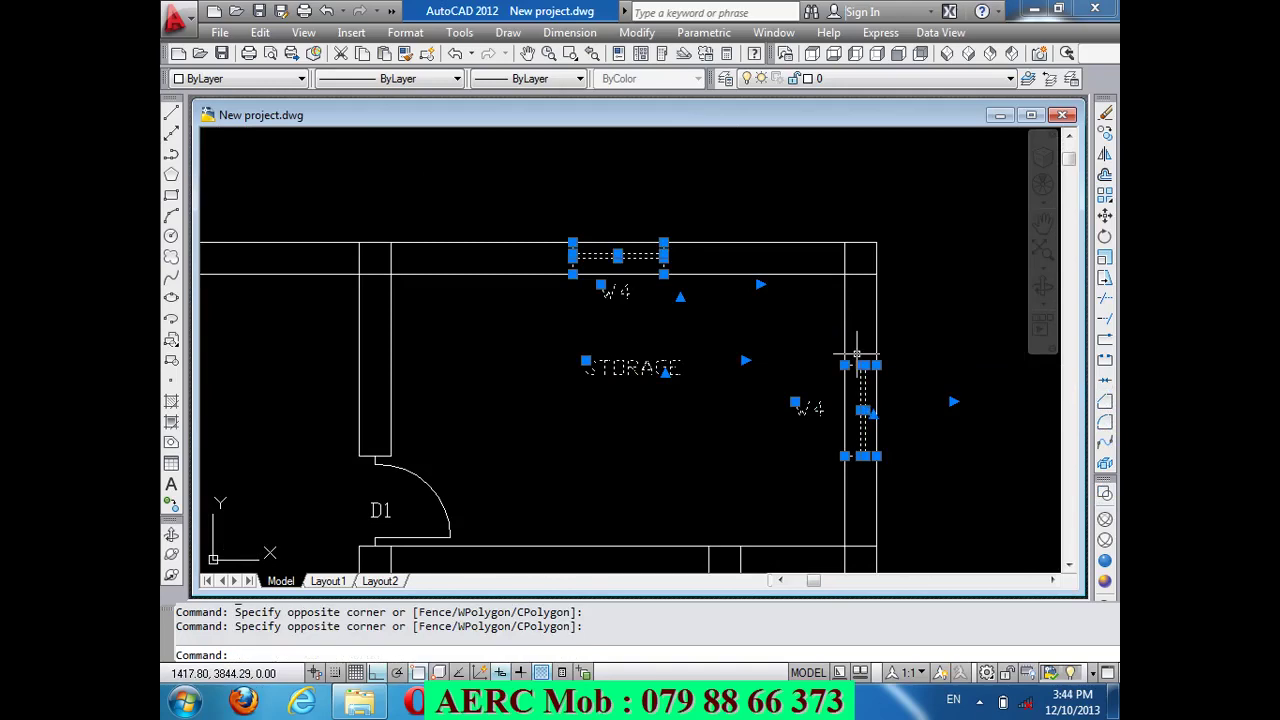
key("Delete")
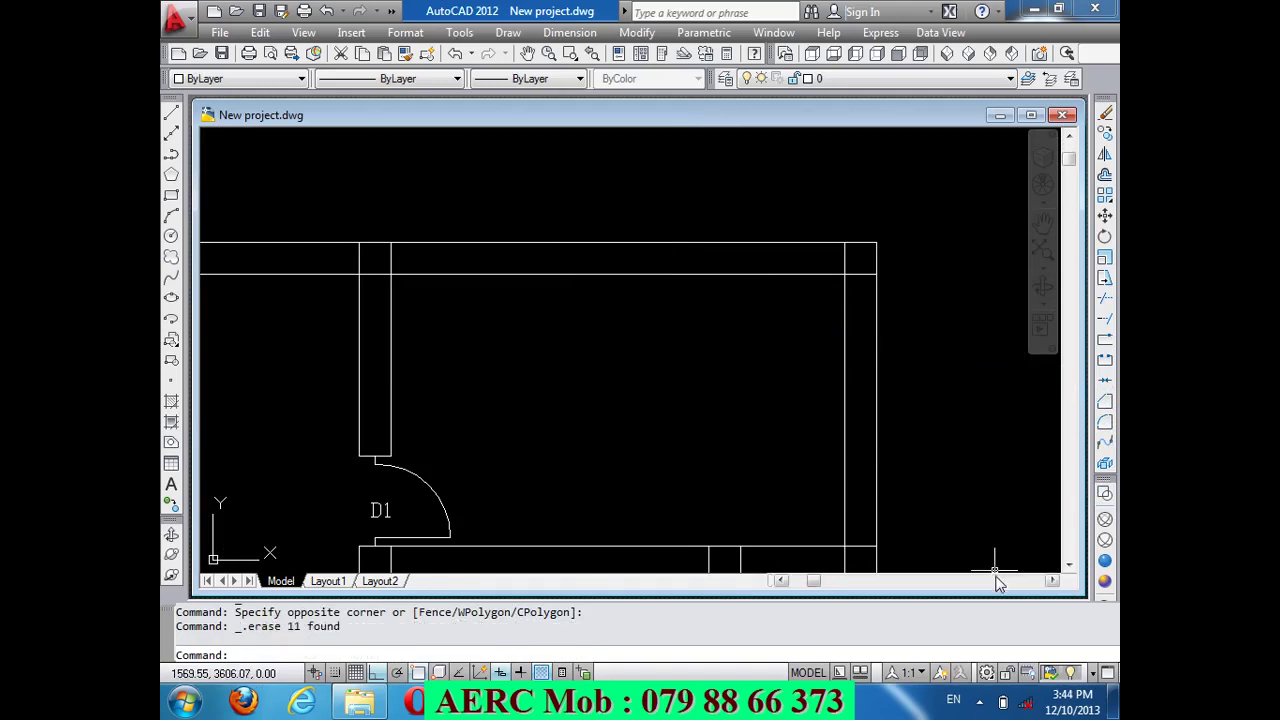